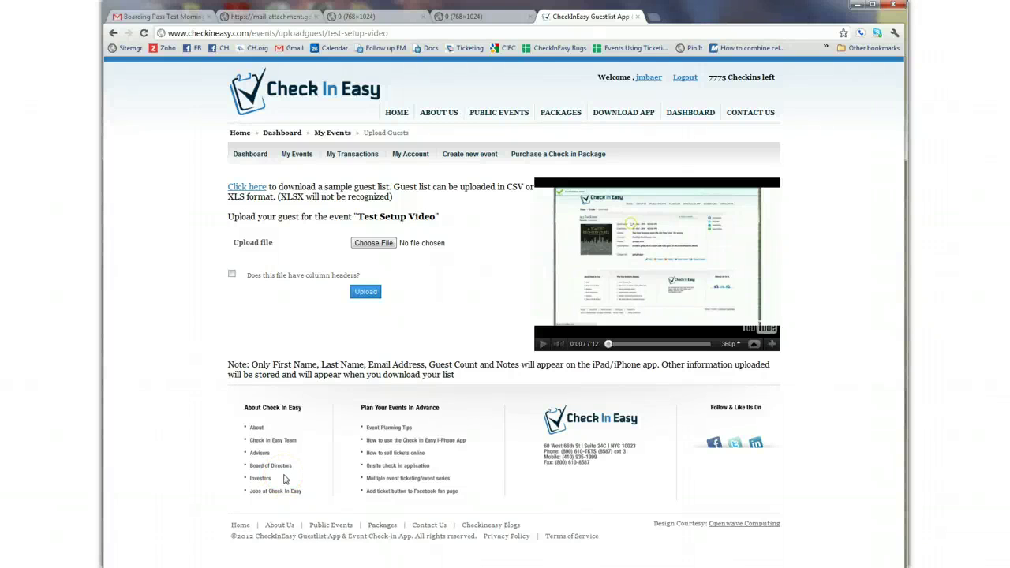
# Bring up the Excel guest list and review its headings from First Name through Phone
pyautogui.moveTo(530, 567)
pyautogui.click(527, 540)
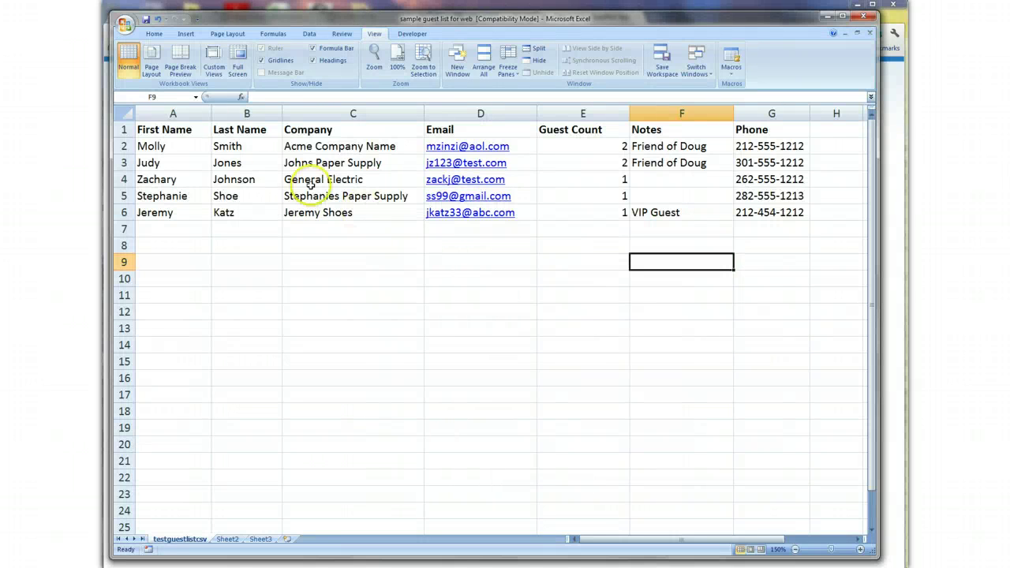
pyautogui.click(178, 130)
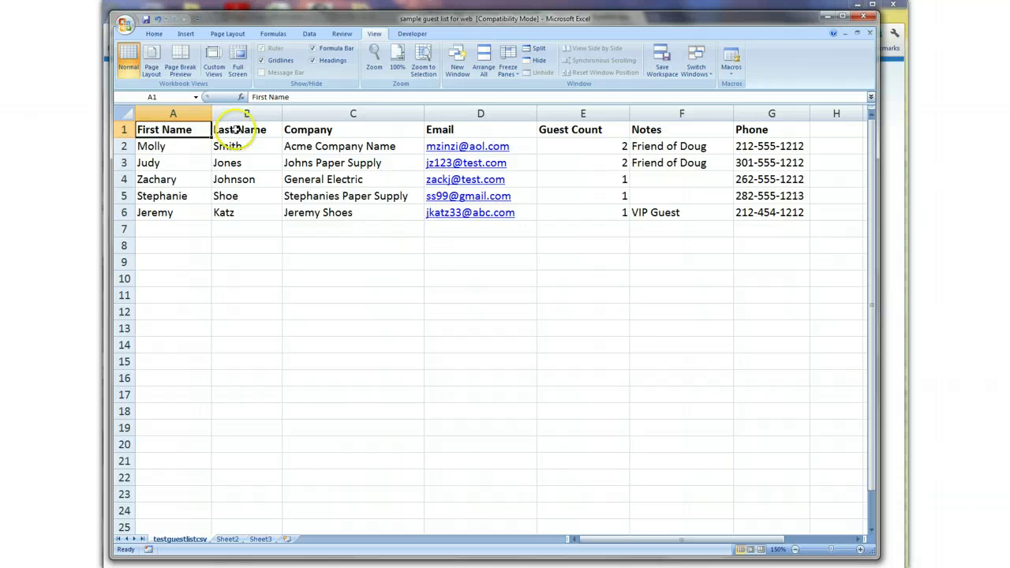
pyautogui.click(339, 130)
pyautogui.click(474, 130)
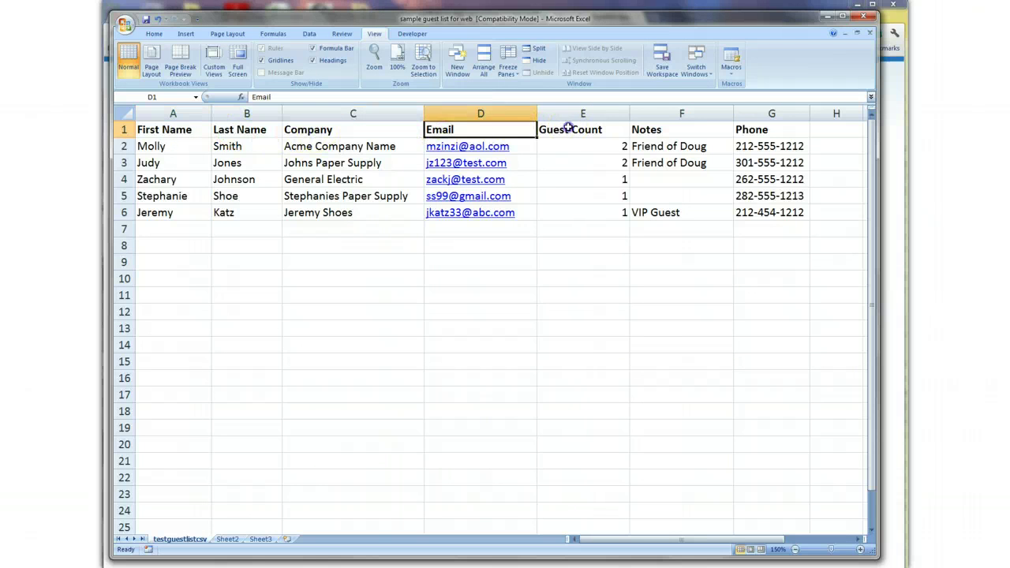
pyautogui.click(562, 129)
pyautogui.click(679, 131)
pyautogui.click(745, 129)
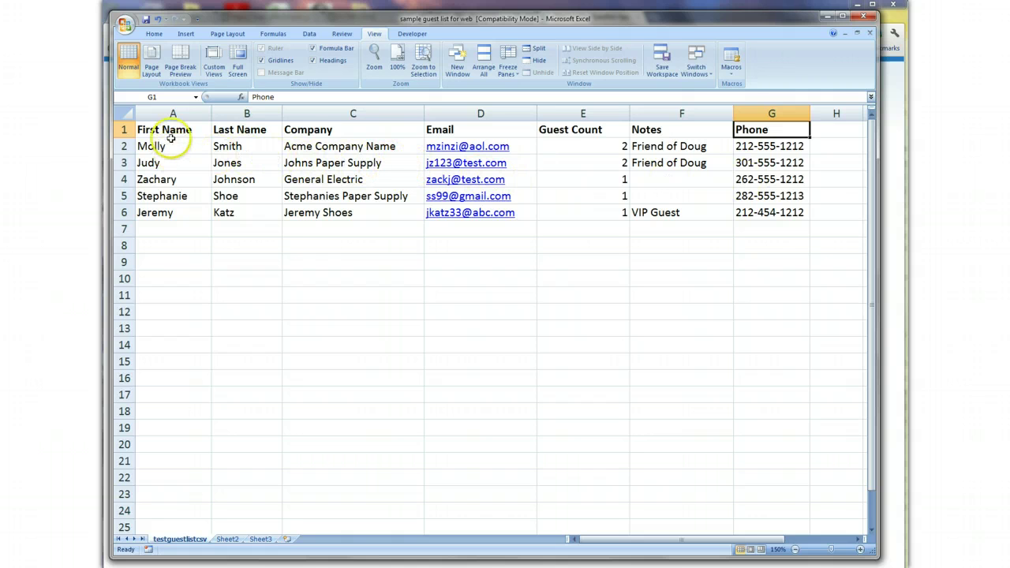
# Highlight the guest names and companies in rows 2–6, then minimize Excel to reveal Chrome
pyautogui.click(296, 130)
pyautogui.moveTo(293, 147); pyautogui.dragTo(197, 213)
pyautogui.click(242, 249)
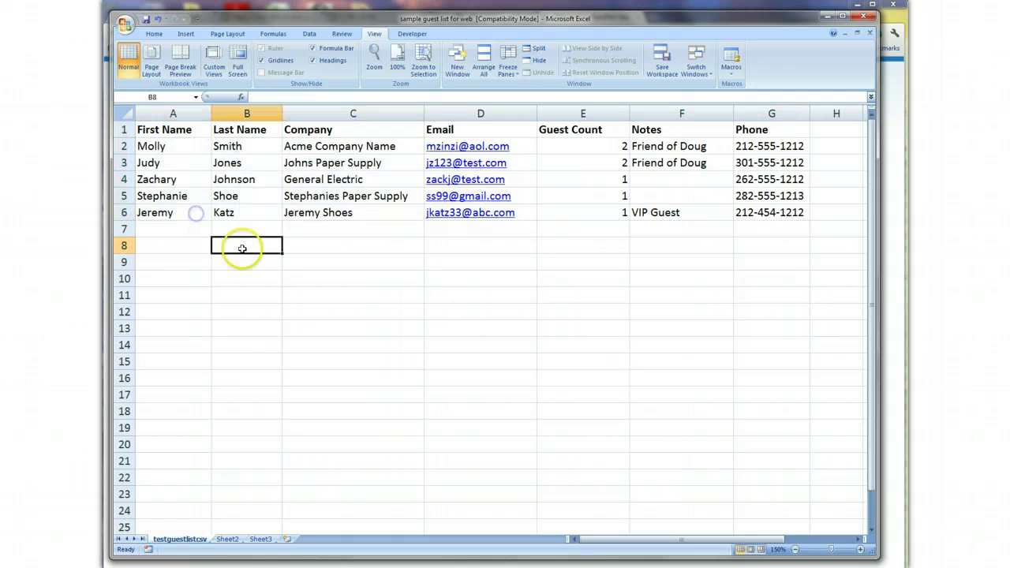
pyautogui.click(824, 17)
# View the sample guests on the iPad guest list screenshot, then return to the Excel sheet
pyautogui.click(456, 16)
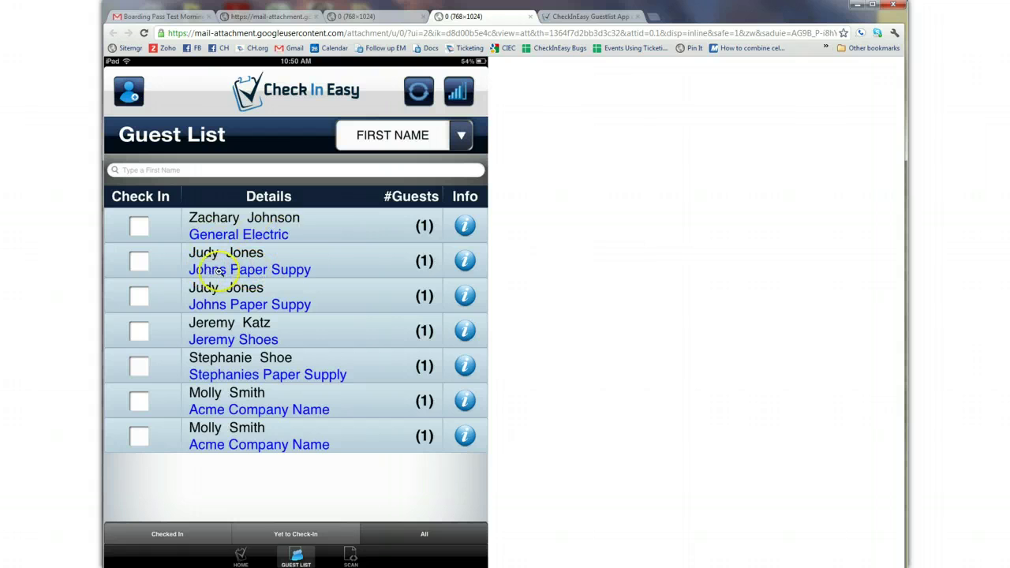
pyautogui.hotkey('alt', 'Tab')
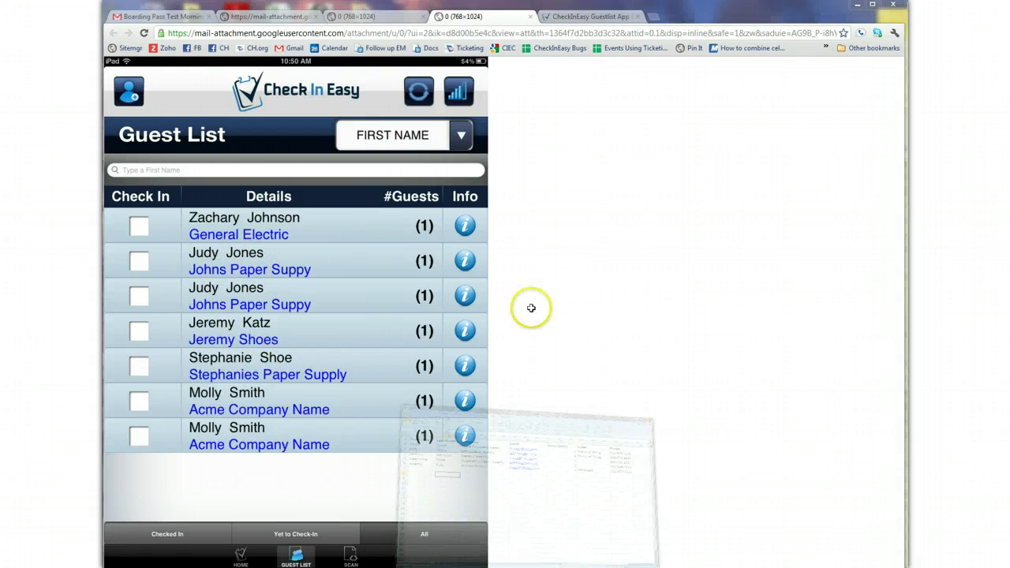
pyautogui.click(359, 257)
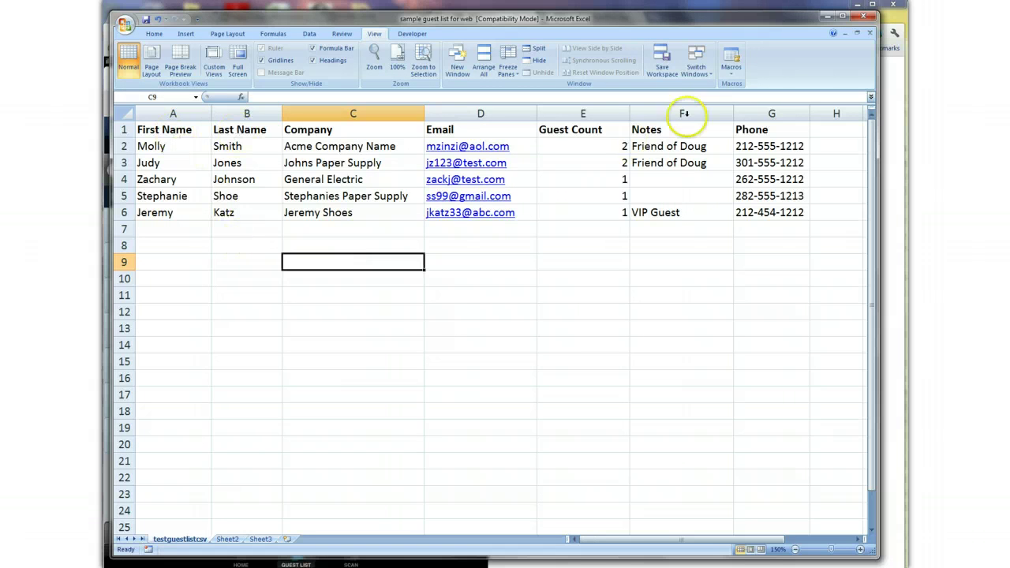
# Start saving a copy in Excel 97-2003 format, then abandon that attempt
pyautogui.click(125, 24)
pyautogui.moveTo(149, 148)
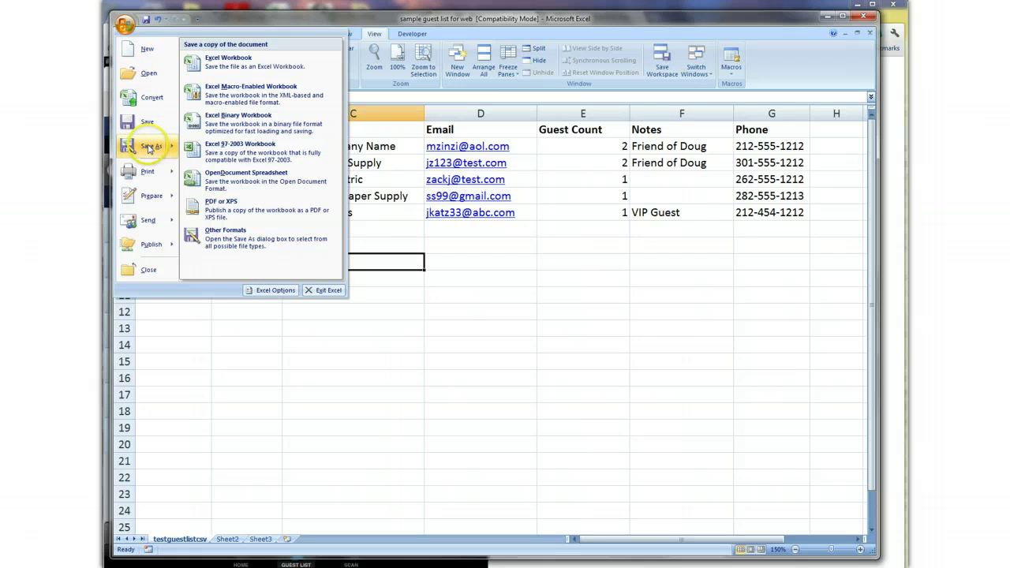
pyautogui.click(222, 154)
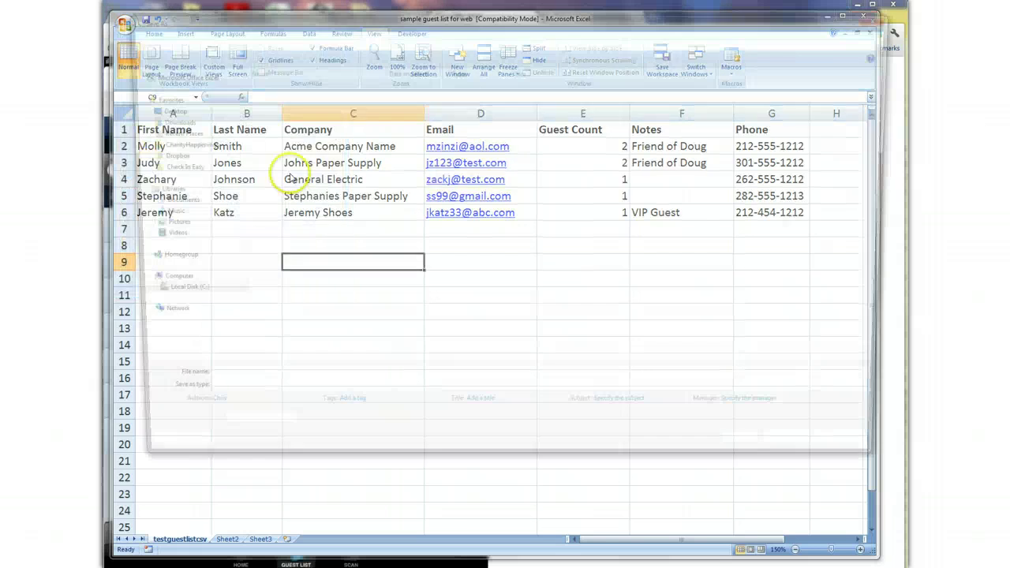
pyautogui.click(276, 386)
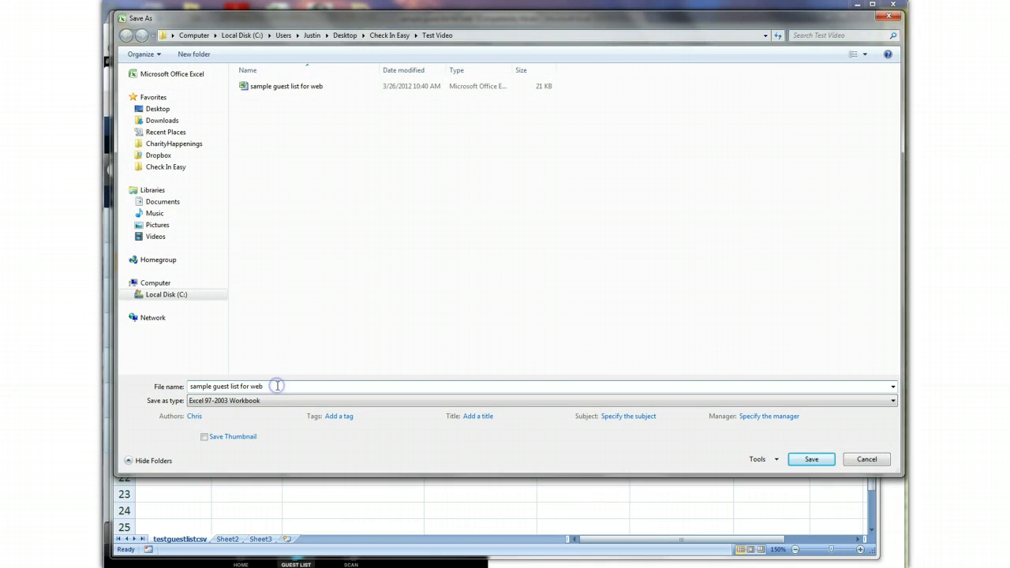
pyautogui.click(865, 460)
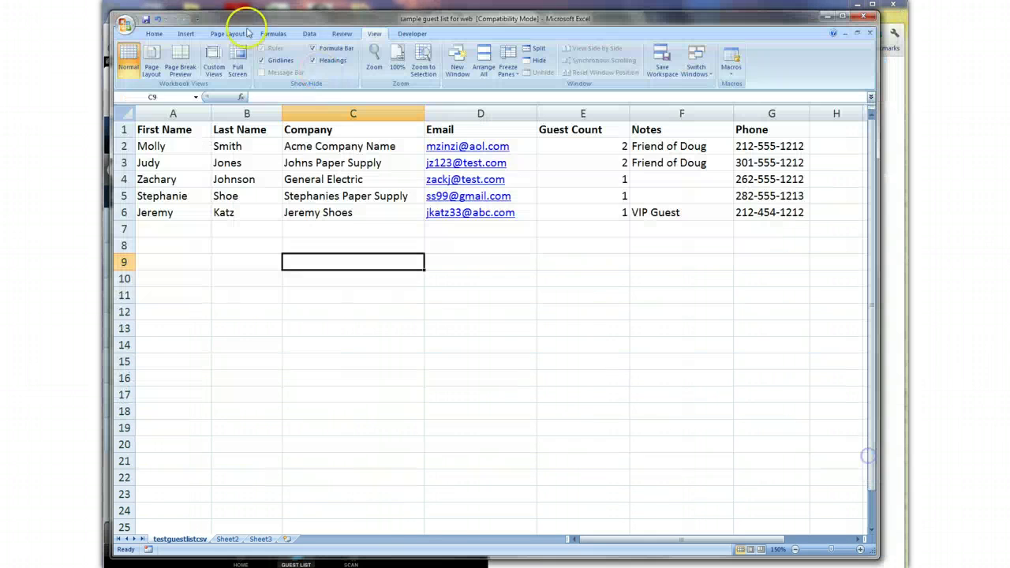
# Save the guest list as an Excel 97-2003 Workbook named 'sample guest list for web'
pyautogui.click(125, 24)
pyautogui.moveTo(149, 140)
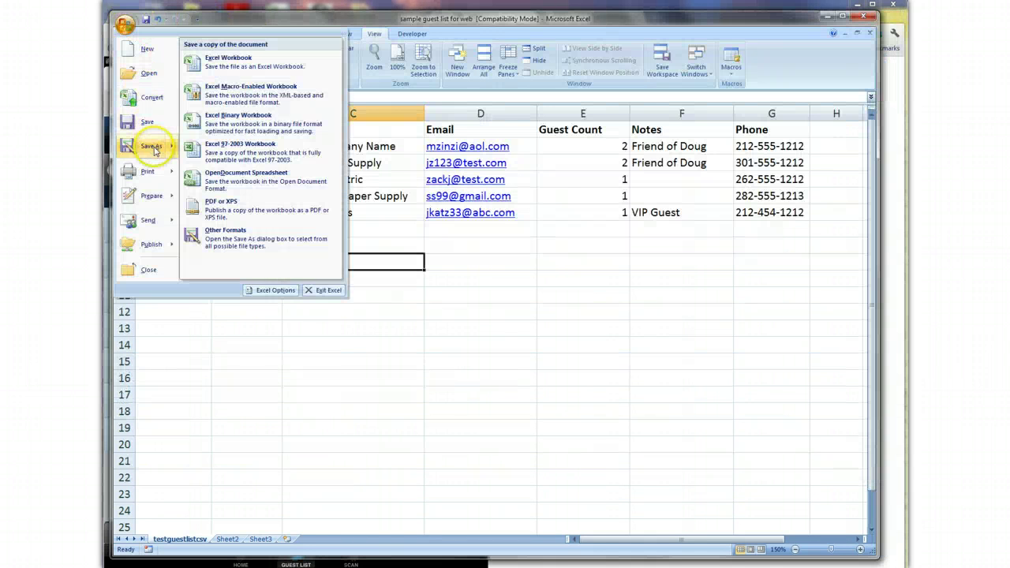
pyautogui.click(251, 235)
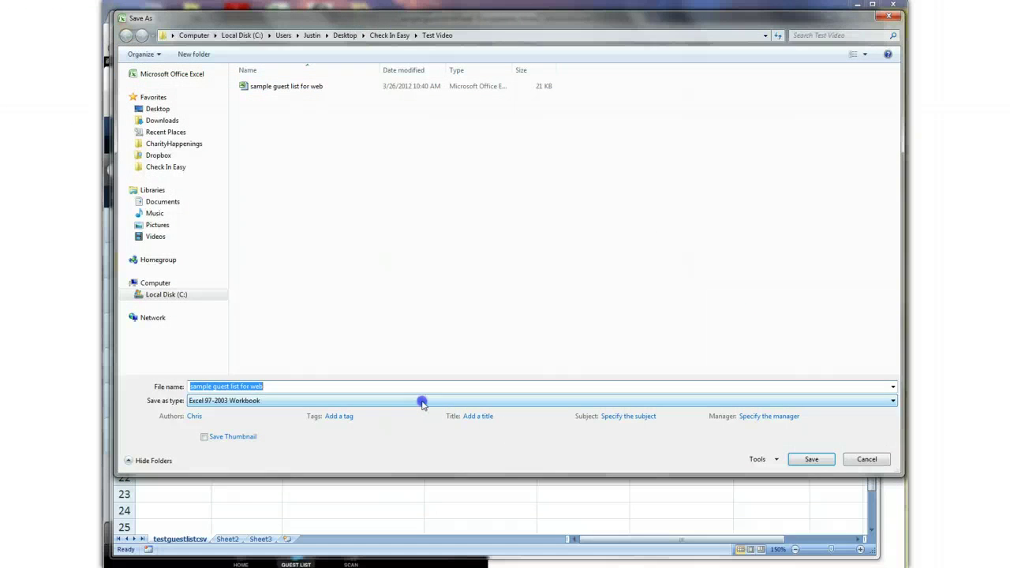
pyautogui.click(422, 401)
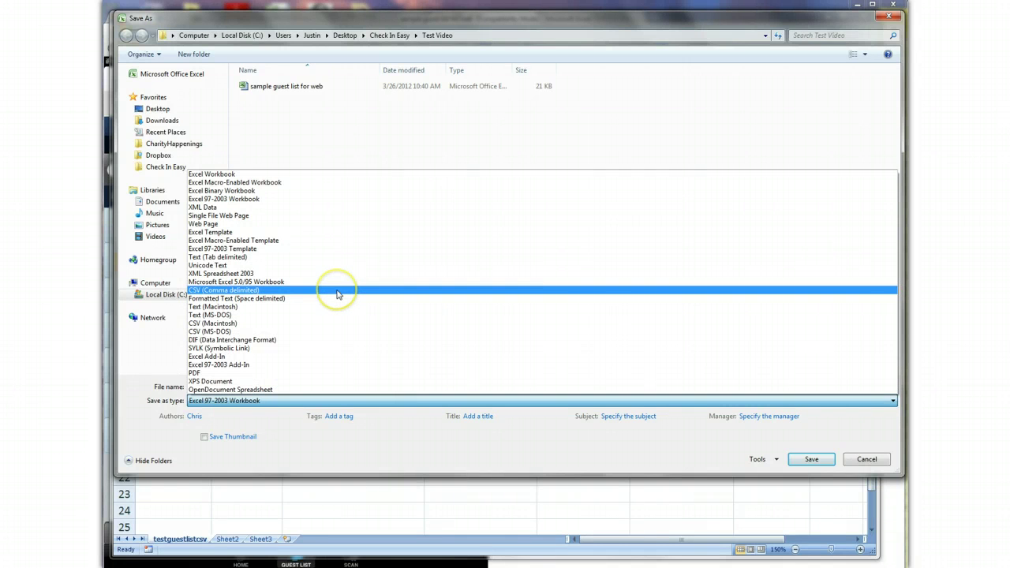
pyautogui.click(864, 461)
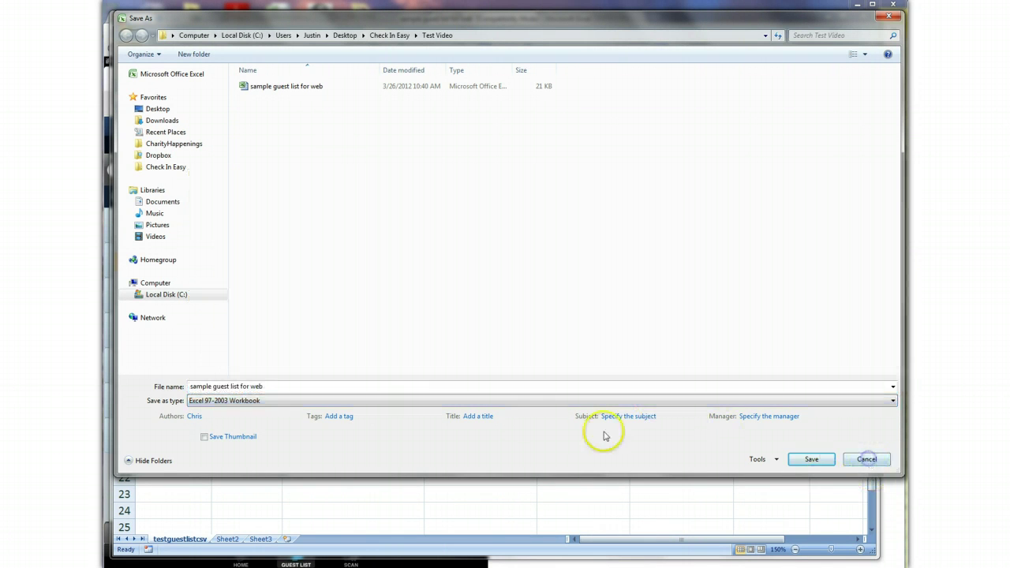
pyautogui.click(813, 456)
pyautogui.click(519, 379)
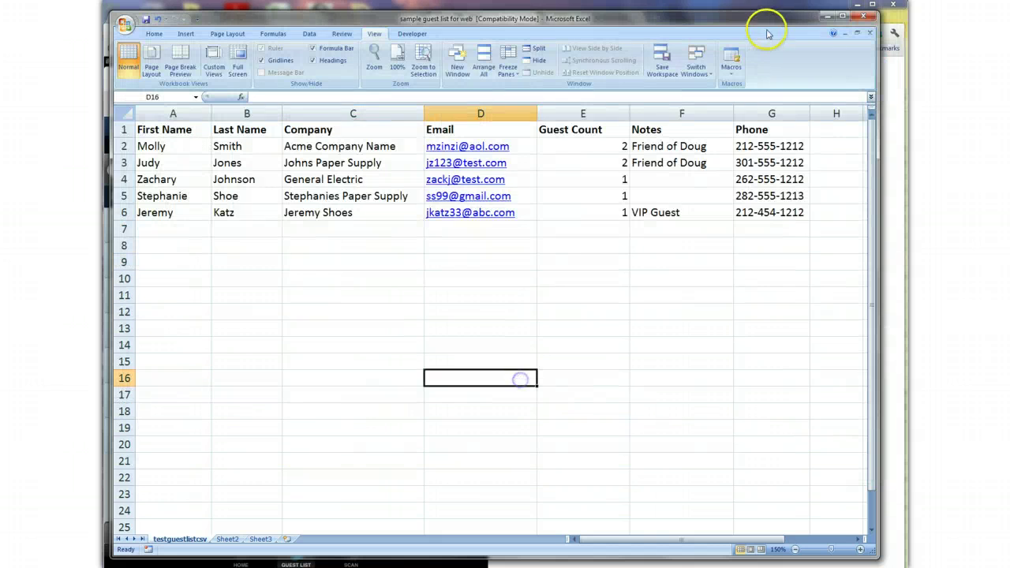
# Pick 'sample guest list for web.xls' as the Test Setup Video upload file, then return to Excel
pyautogui.click(826, 16)
pyautogui.click(576, 17)
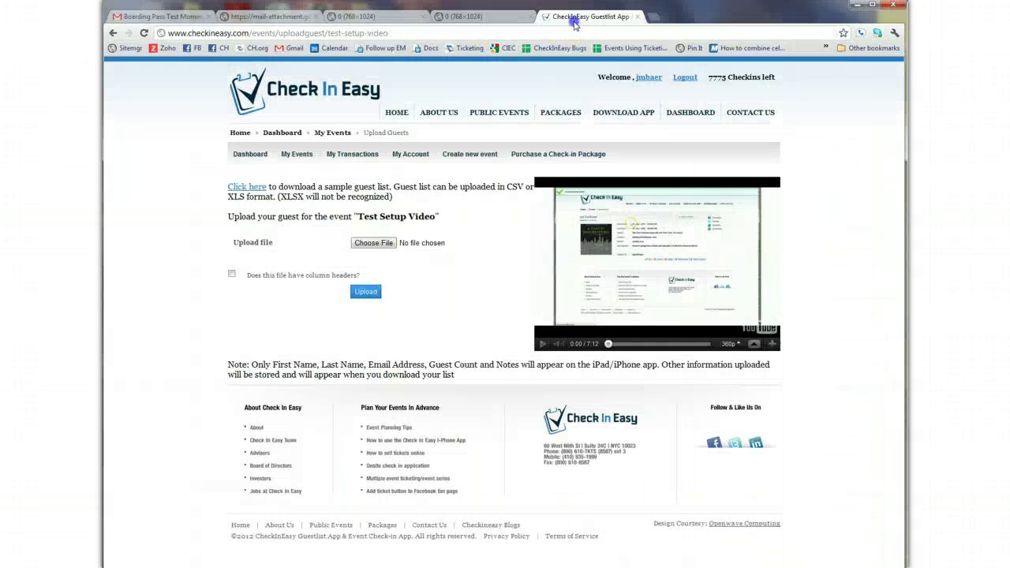
pyautogui.click(373, 243)
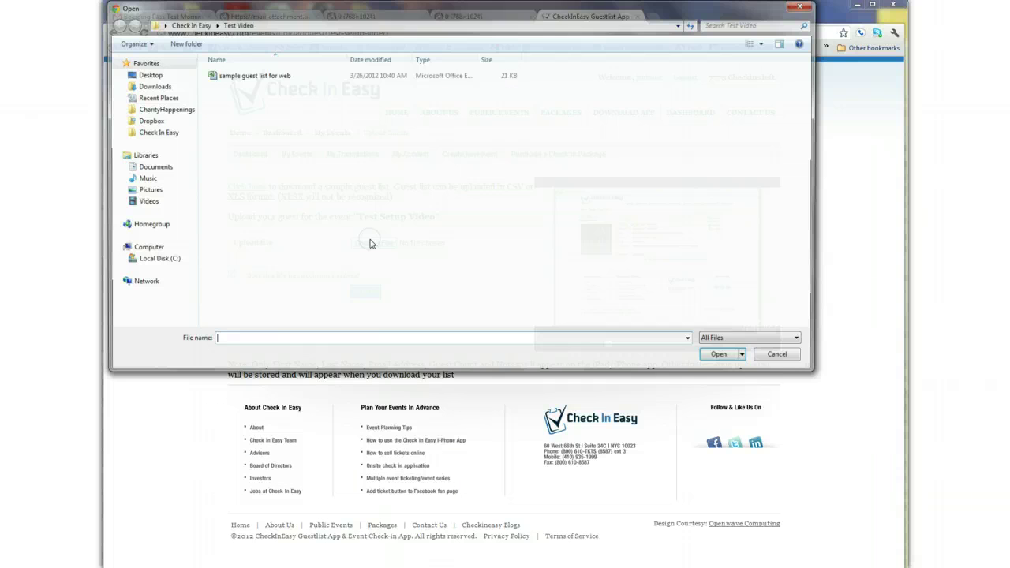
pyautogui.doubleClick(226, 74)
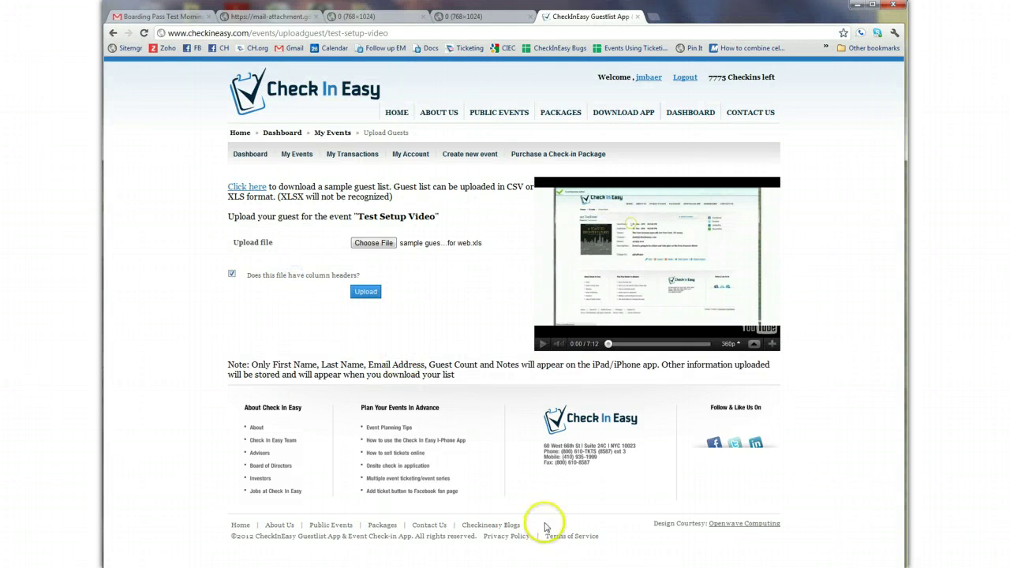
pyautogui.hotkey('alt', 'Tab')
# Review the guest list headings from Last Name through Phone and back to First Name
pyautogui.click(238, 129)
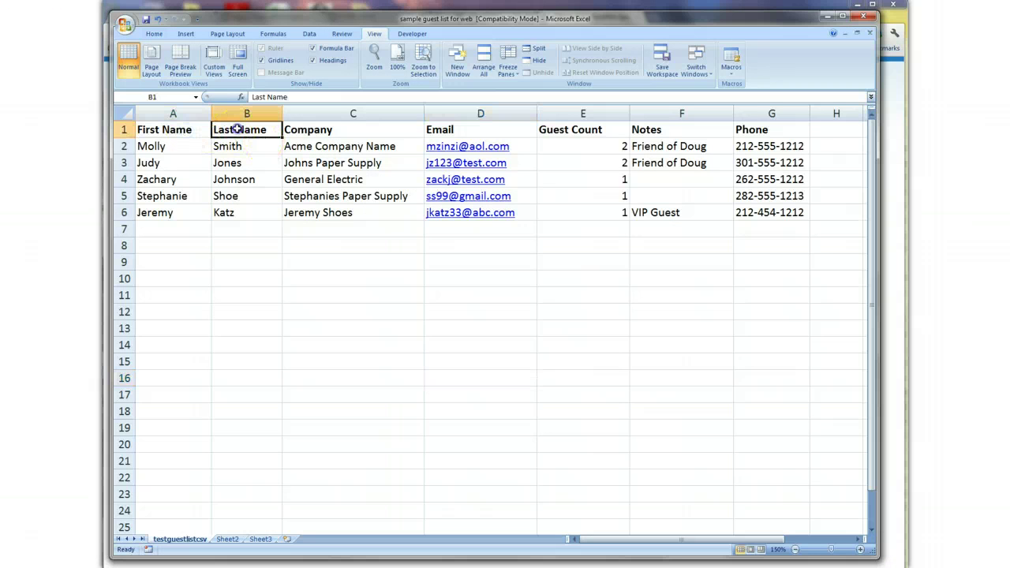
pyautogui.click(352, 133)
pyautogui.click(497, 130)
pyautogui.click(601, 130)
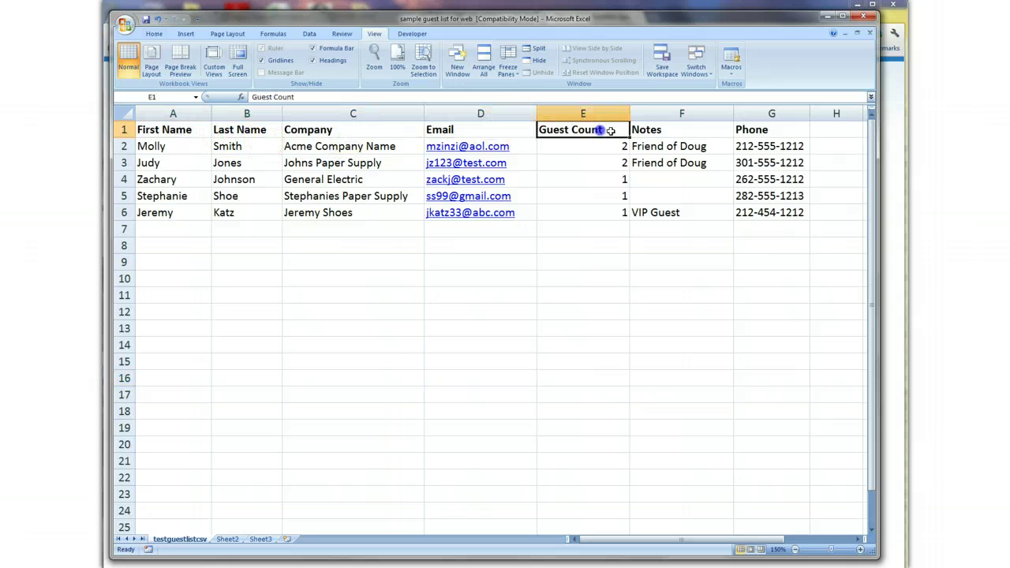
pyautogui.click(702, 129)
pyautogui.click(738, 133)
pyautogui.click(668, 244)
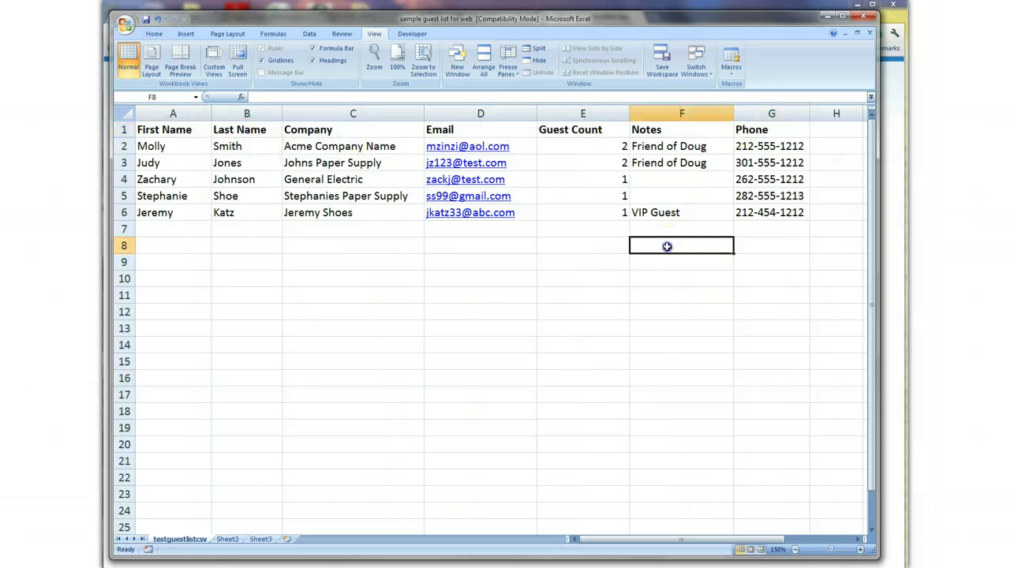
pyautogui.click(163, 132)
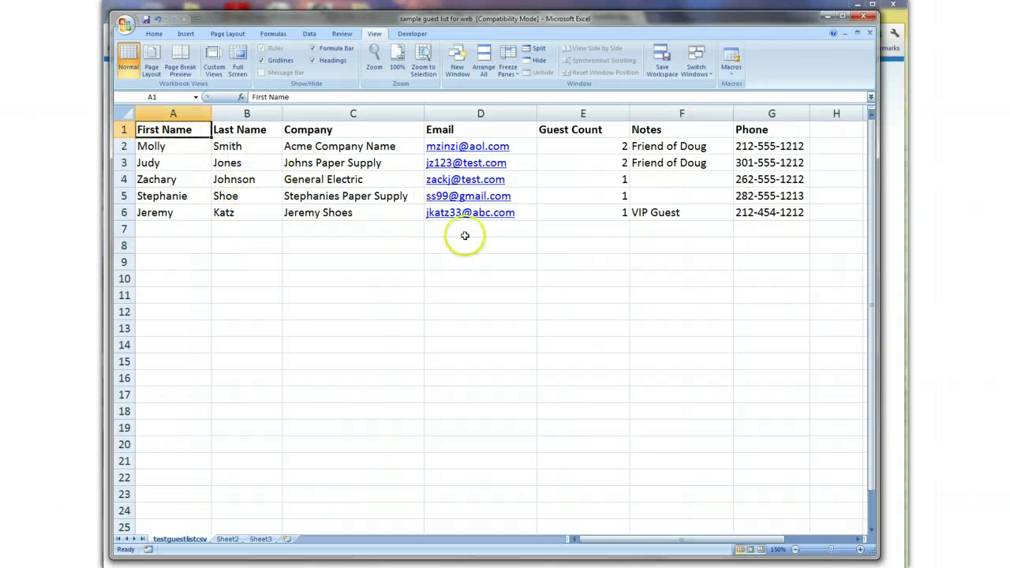
# Add a 'Total' label in D7 and an AutoSum guest total of 8 in E7
pyautogui.click(592, 234)
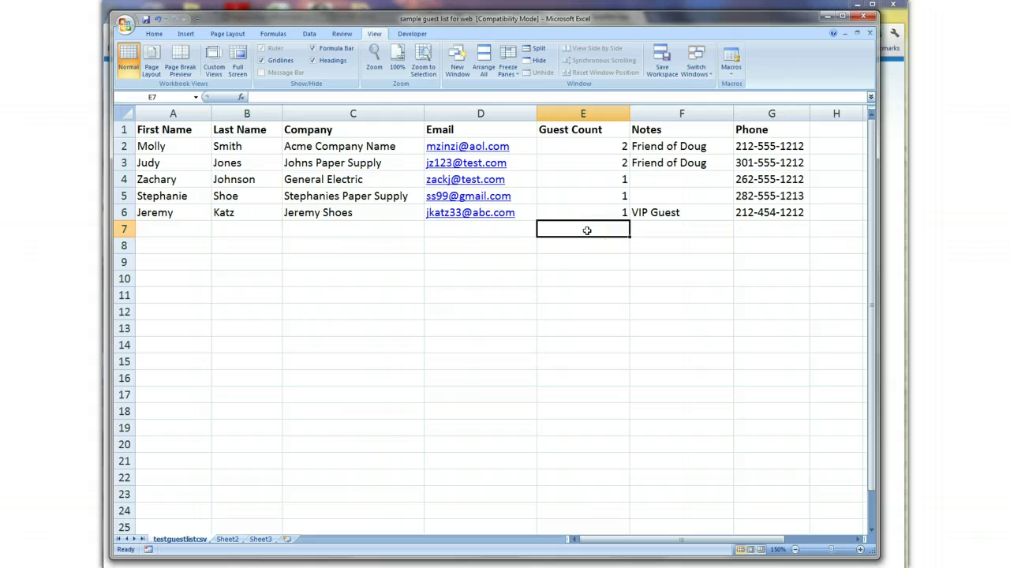
pyautogui.click(528, 231)
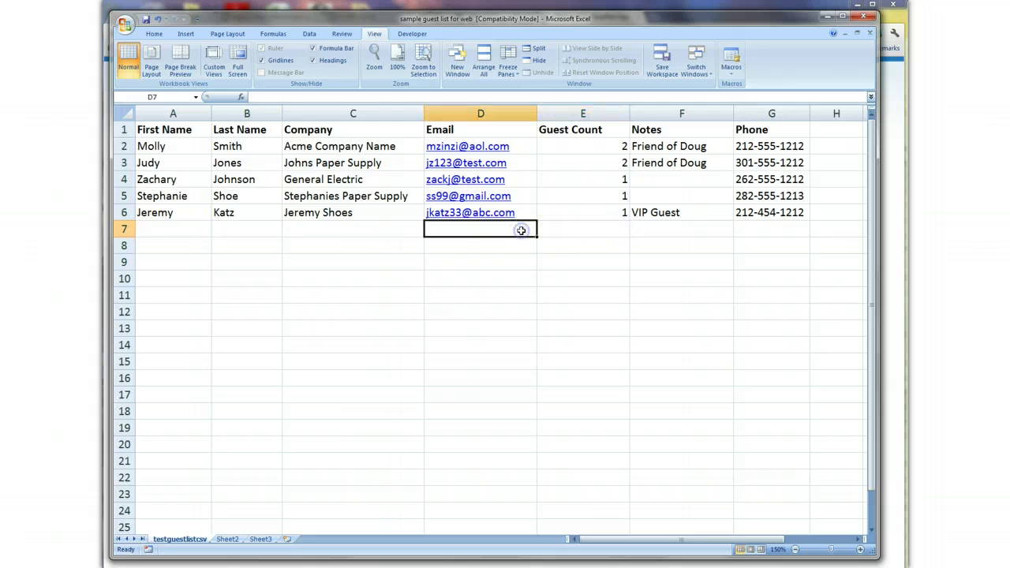
pyautogui.write('Total')
pyautogui.press('Tab')
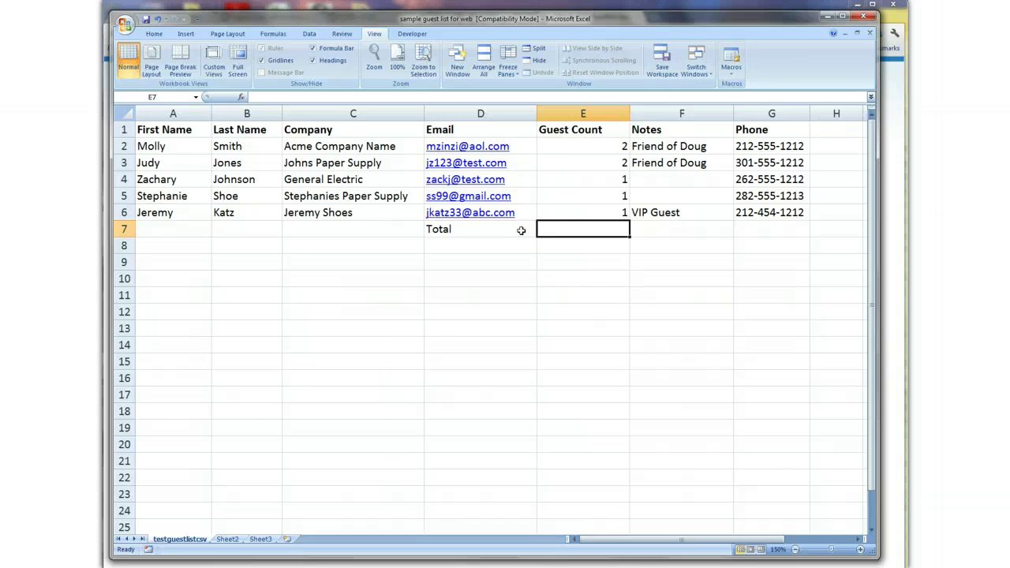
pyautogui.click(552, 231)
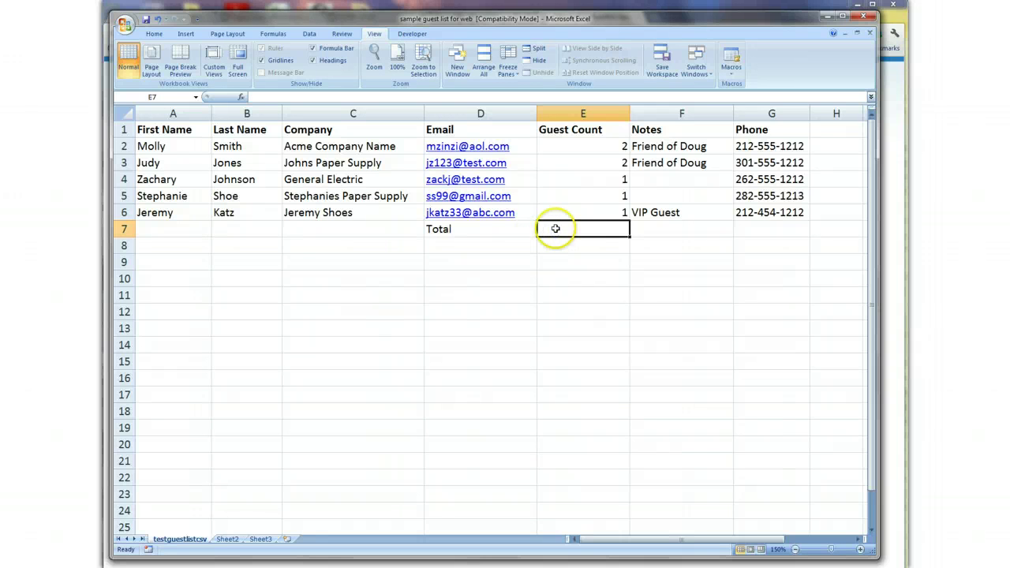
pyautogui.hotkey('alt', '=')
pyautogui.press('Return')
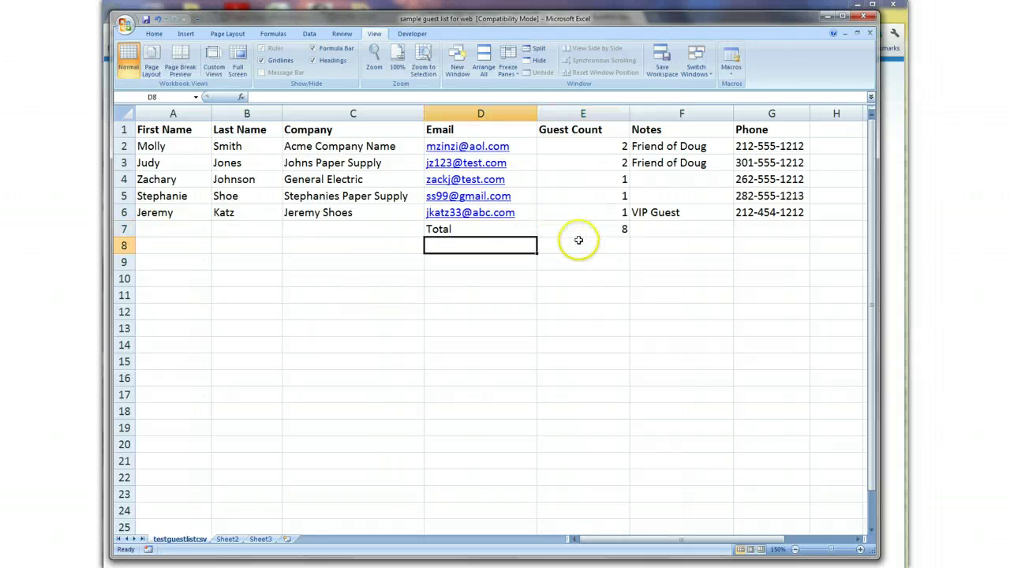
pyautogui.moveTo(464, 230); pyautogui.dragTo(559, 228)
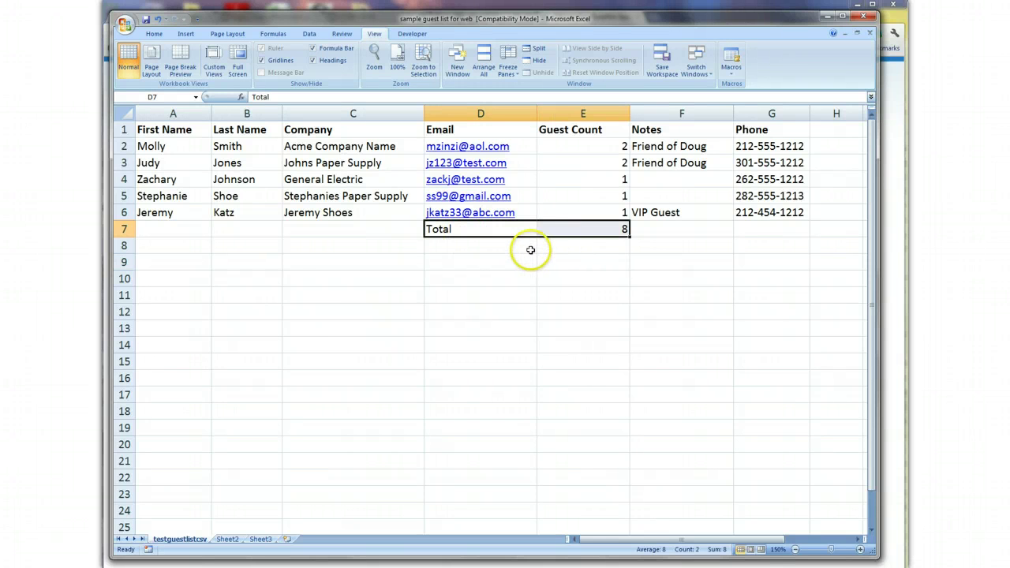
pyautogui.click(603, 229)
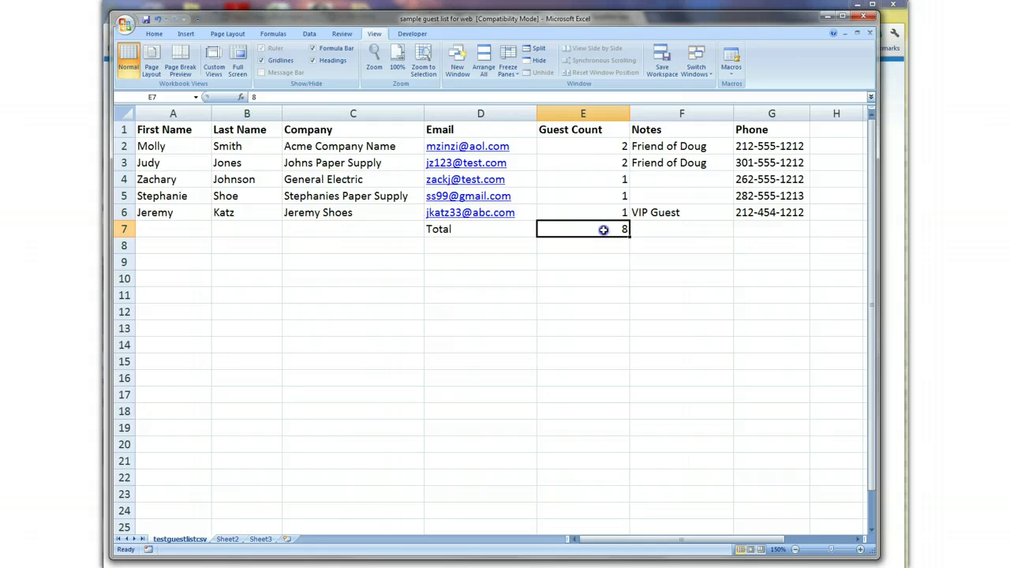
pyautogui.click(499, 228)
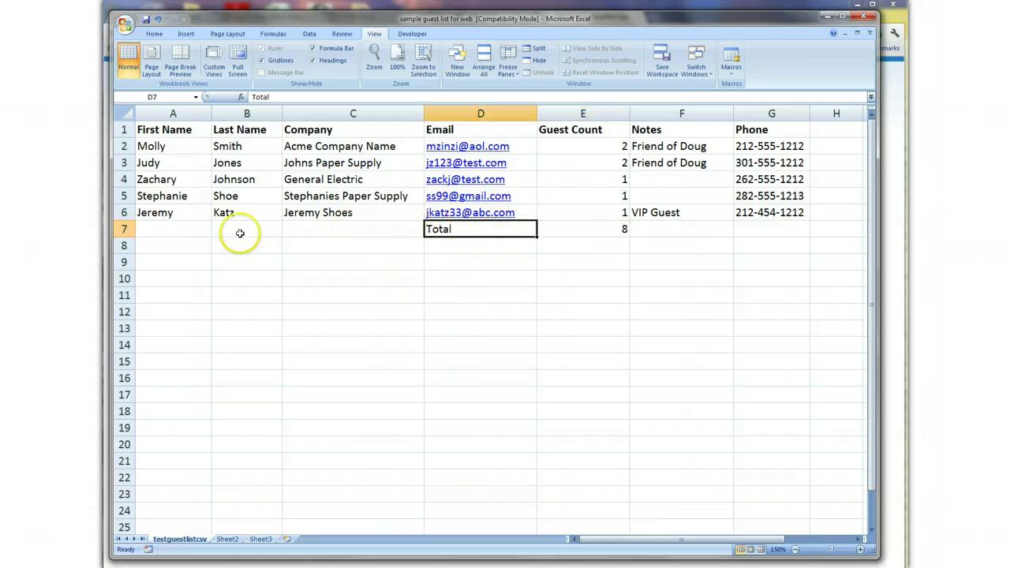
# Delete the Total row 7 and return to the Check In Easy upload page
pyautogui.click(382, 233)
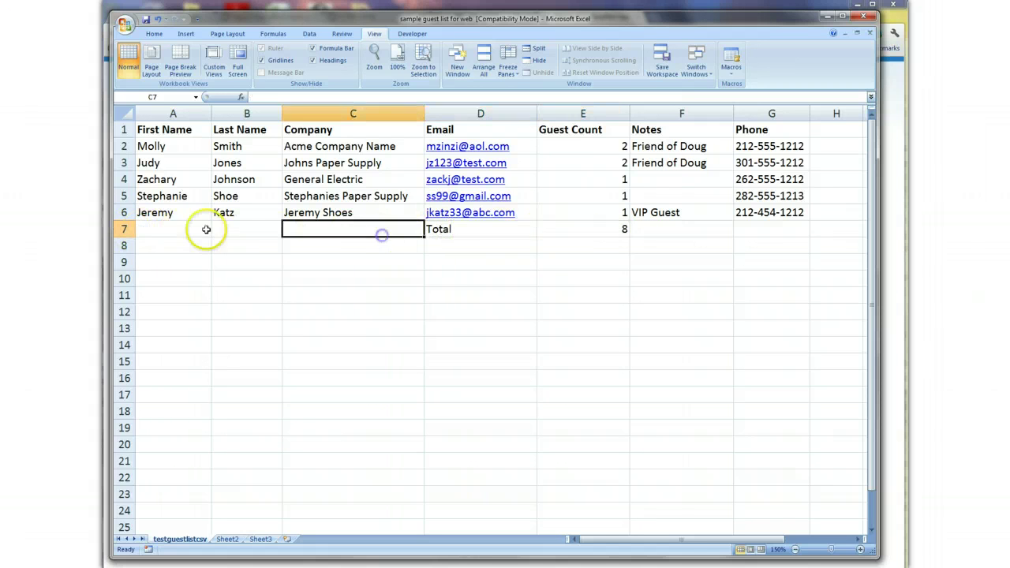
pyautogui.click(125, 229)
pyautogui.hotkey('ctrl', '-')
pyautogui.click(532, 316)
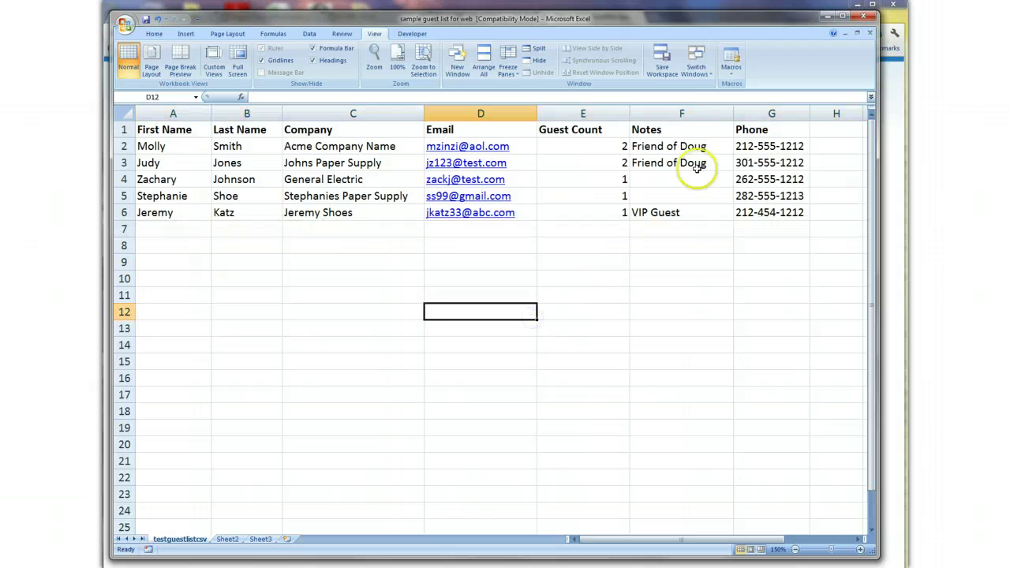
pyautogui.click(827, 16)
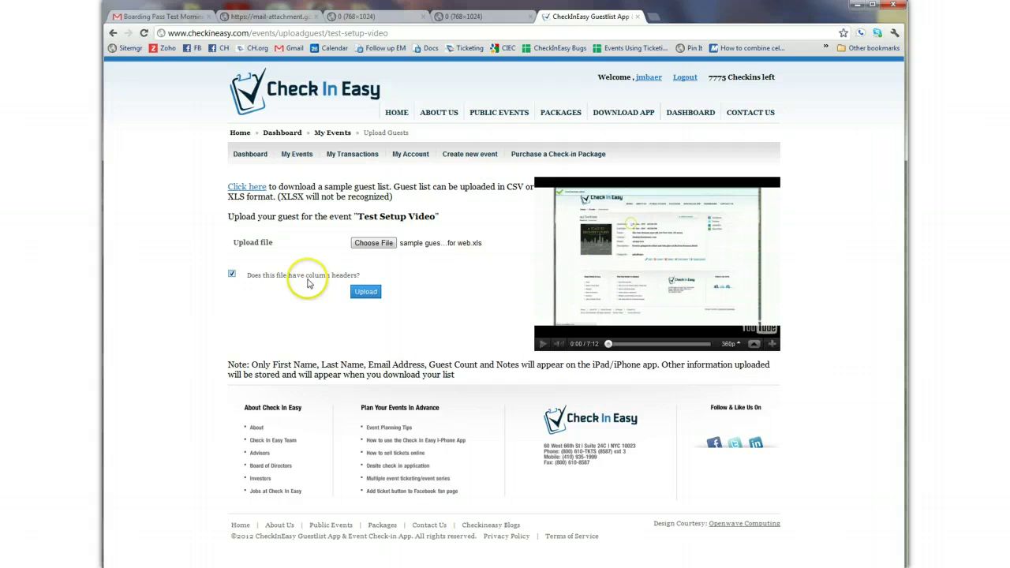
# Upload the guest list file and look over the column-mapping page
pyautogui.click(365, 293)
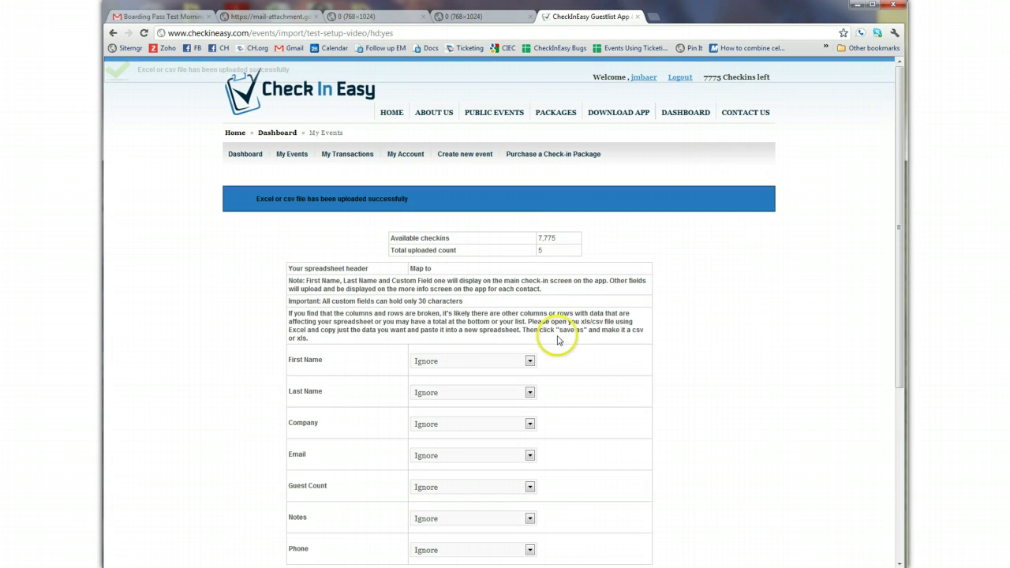
pyautogui.scroll(-5, 605, 322)
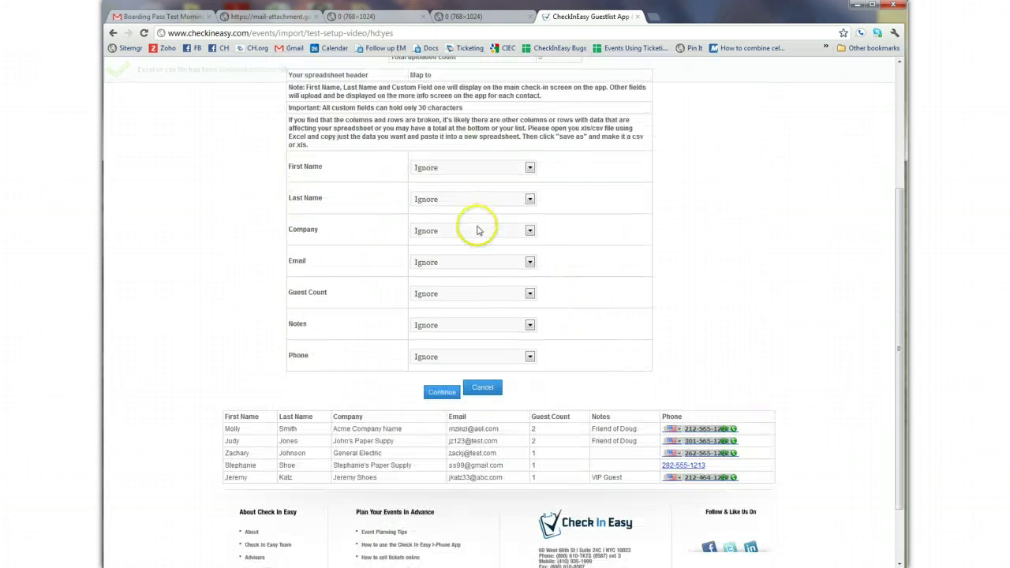
pyautogui.scroll(-1, 484, 244)
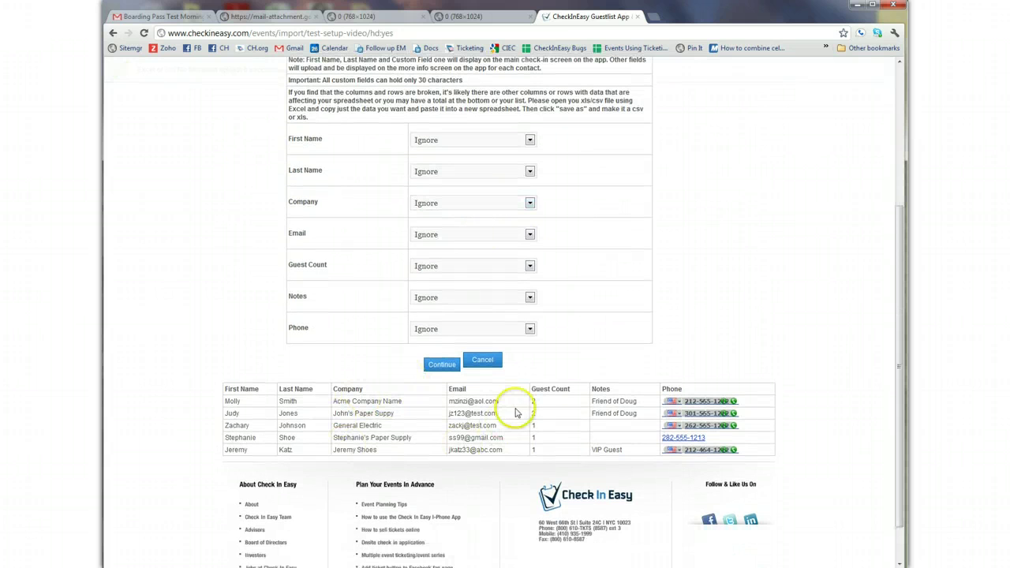
pyautogui.scroll(1, 584, 434)
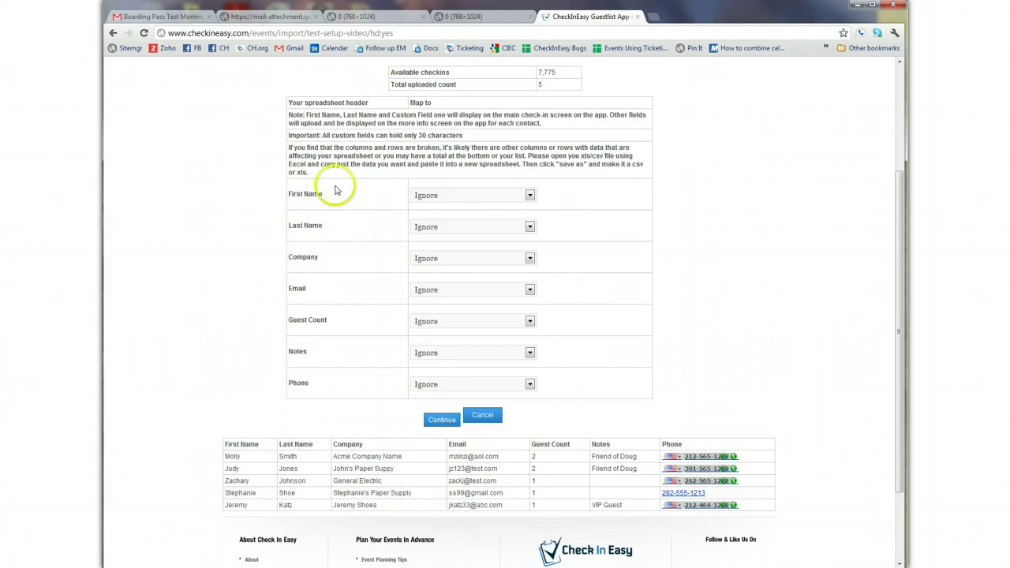
# Map First Name and Last Name to their fields and Company to Custom Field One
pyautogui.click(432, 198)
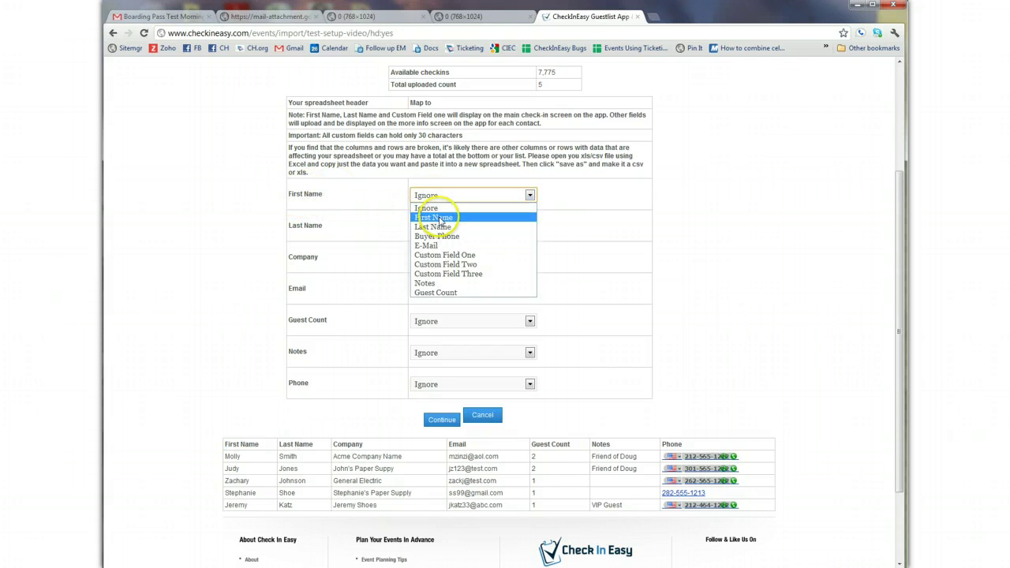
pyautogui.click(426, 217)
pyautogui.click(426, 229)
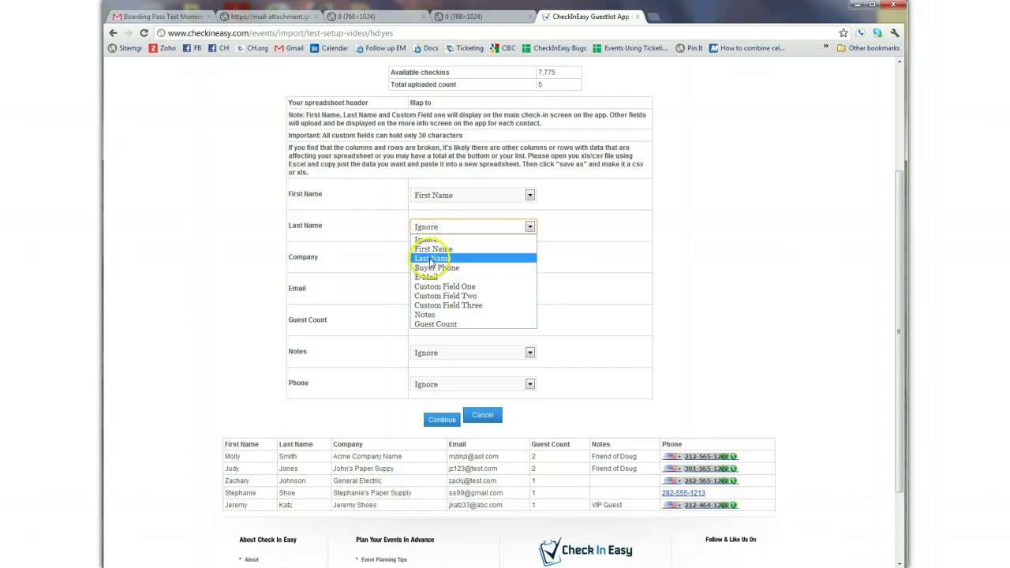
pyautogui.click(432, 259)
pyautogui.click(426, 259)
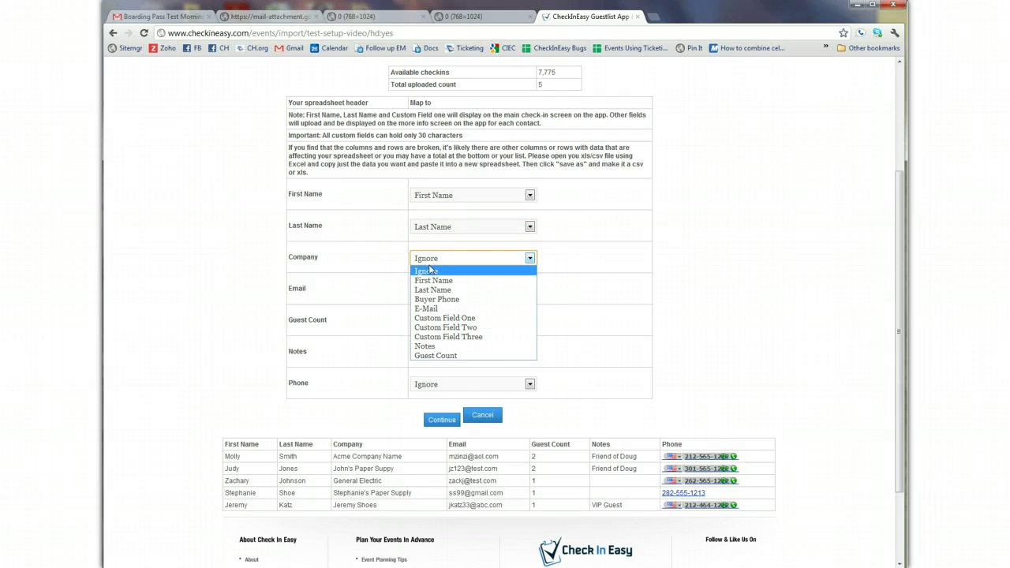
pyautogui.click(440, 318)
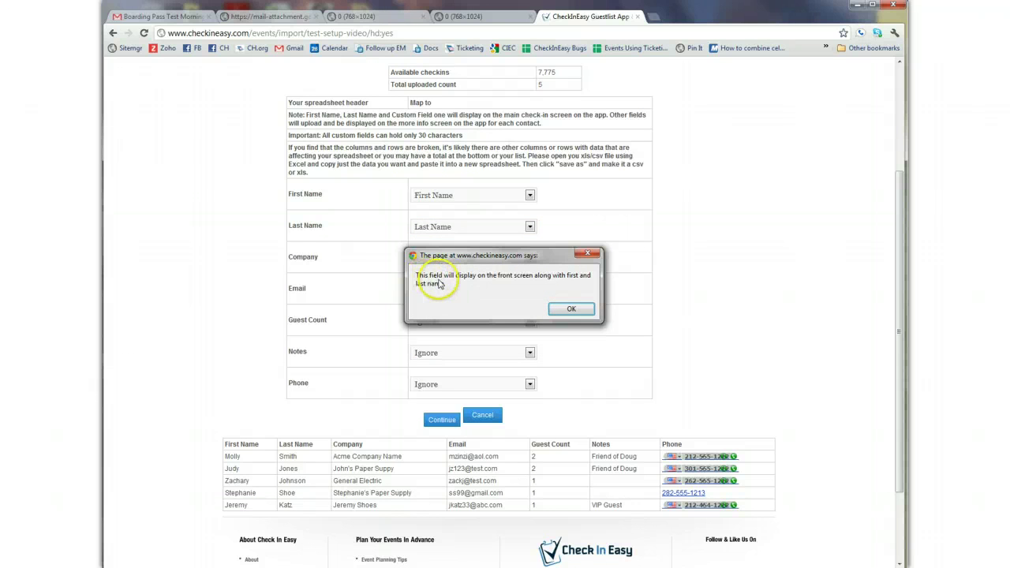
pyautogui.click(568, 308)
pyautogui.click(460, 18)
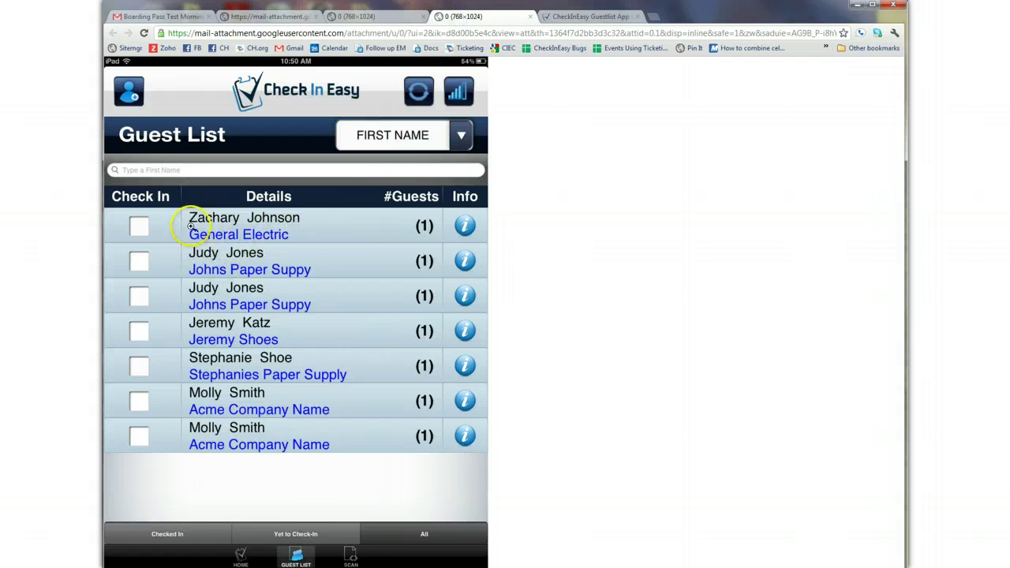
pyautogui.click(572, 15)
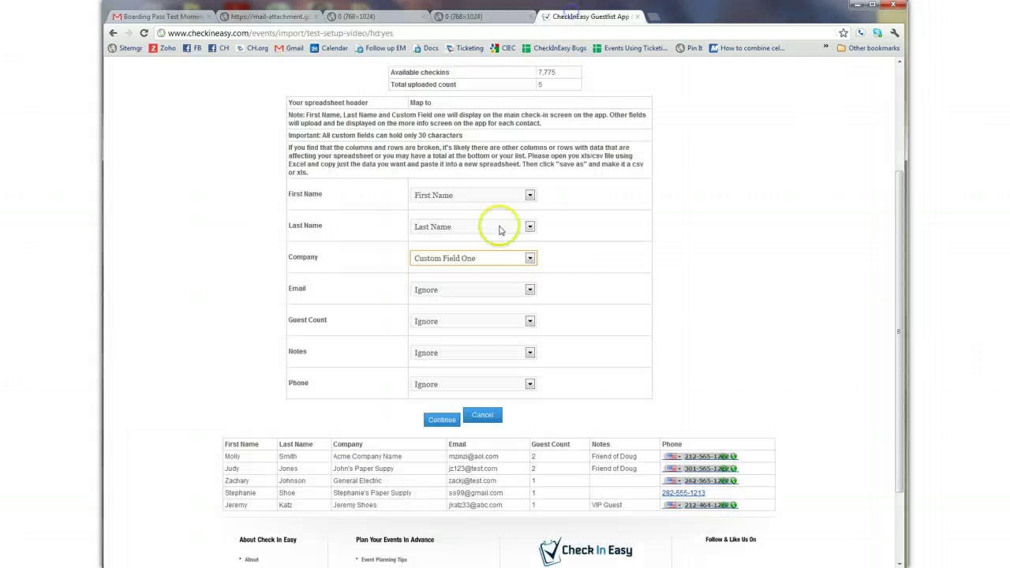
# Map Email to E-Mail, Guest Count and Notes to matching fields, and Phone to Buyer Phone
pyautogui.click(436, 290)
pyautogui.click(439, 339)
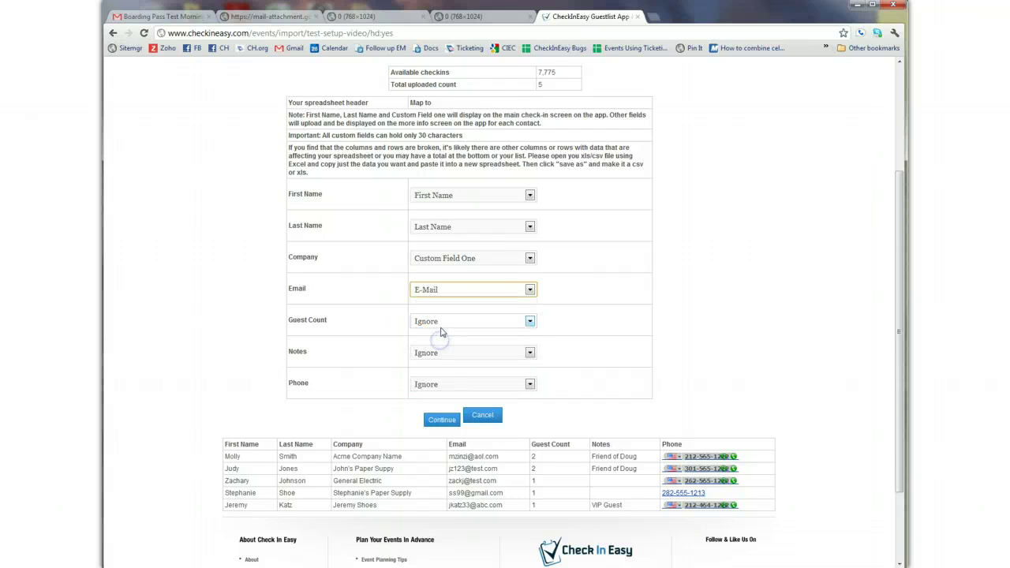
pyautogui.click(433, 321)
pyautogui.click(433, 418)
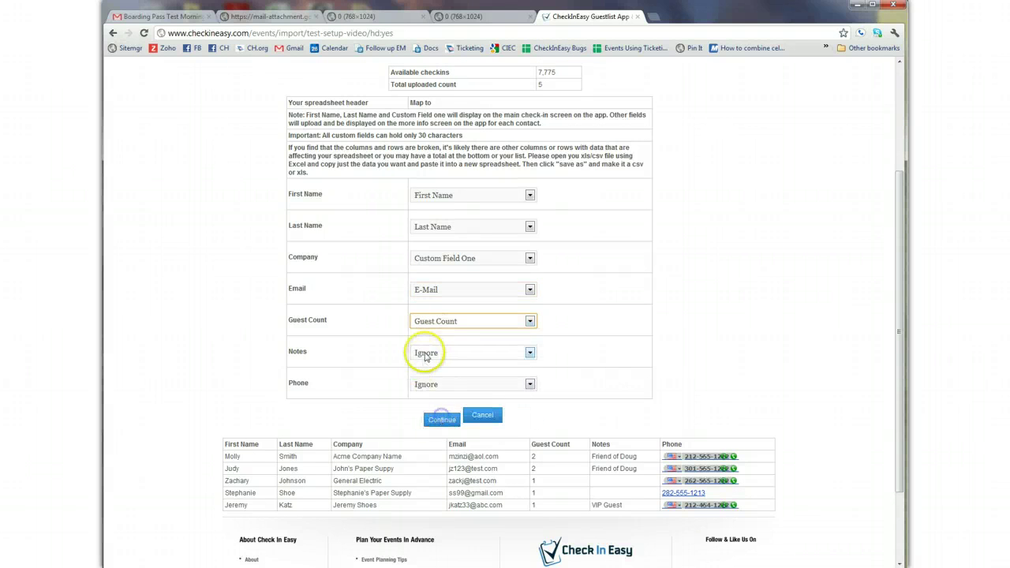
pyautogui.click(426, 353)
pyautogui.click(426, 441)
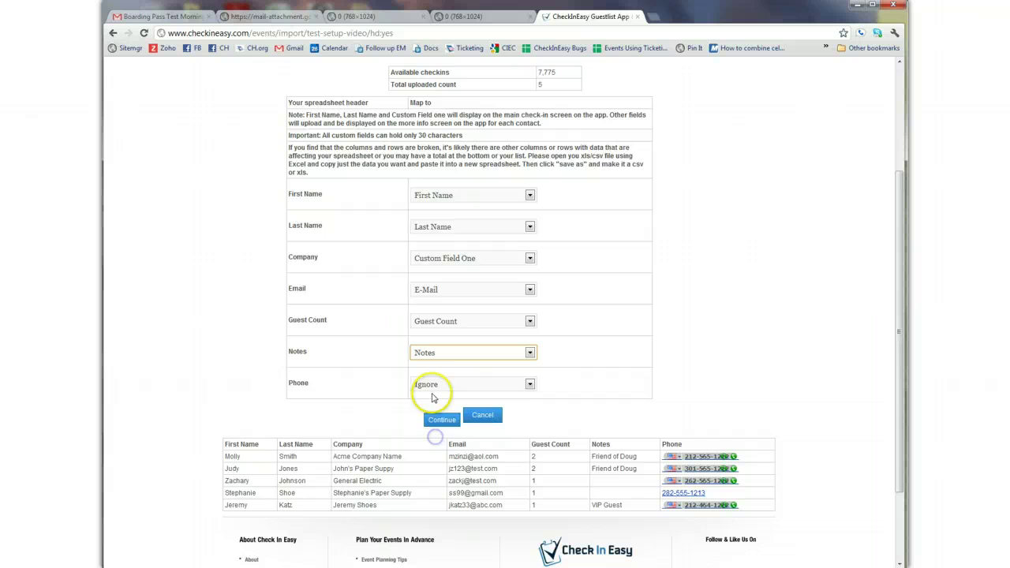
pyautogui.click(432, 384)
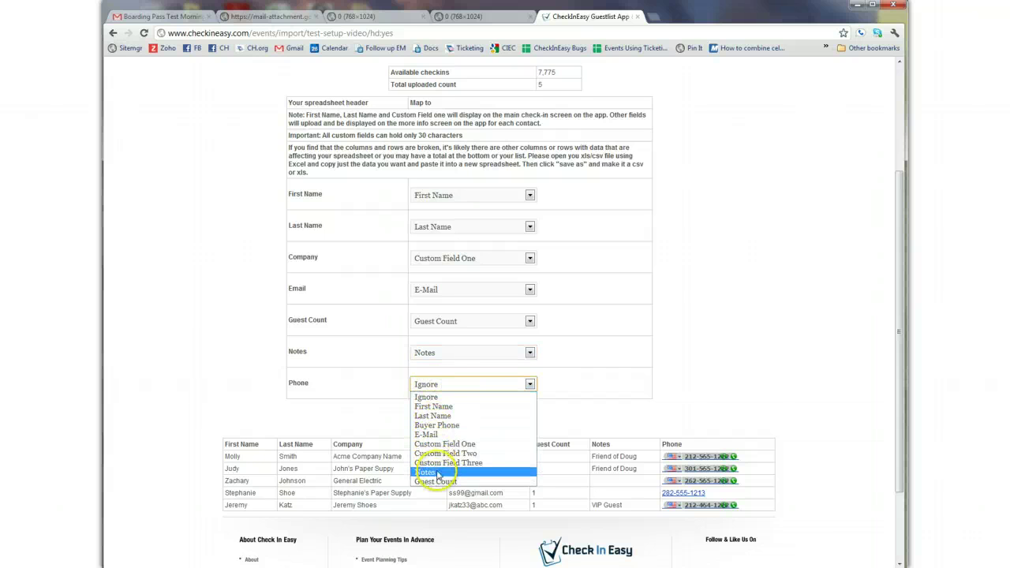
pyautogui.click(450, 424)
pyautogui.click(453, 386)
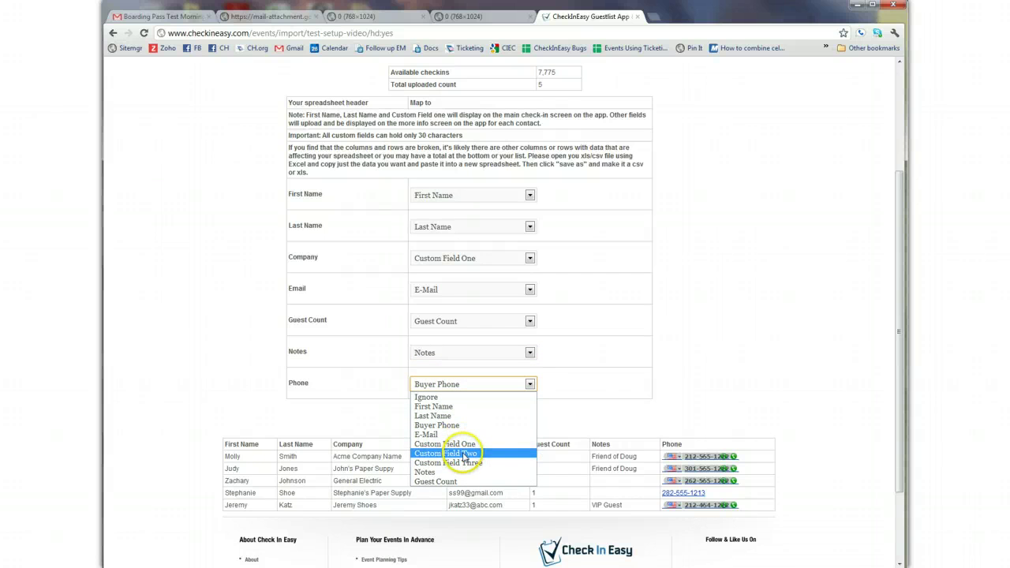
# Keep Buyer Phone for Phone and compare the iPad guest list and details screenshots before returning
pyautogui.click(465, 384)
pyautogui.click(353, 16)
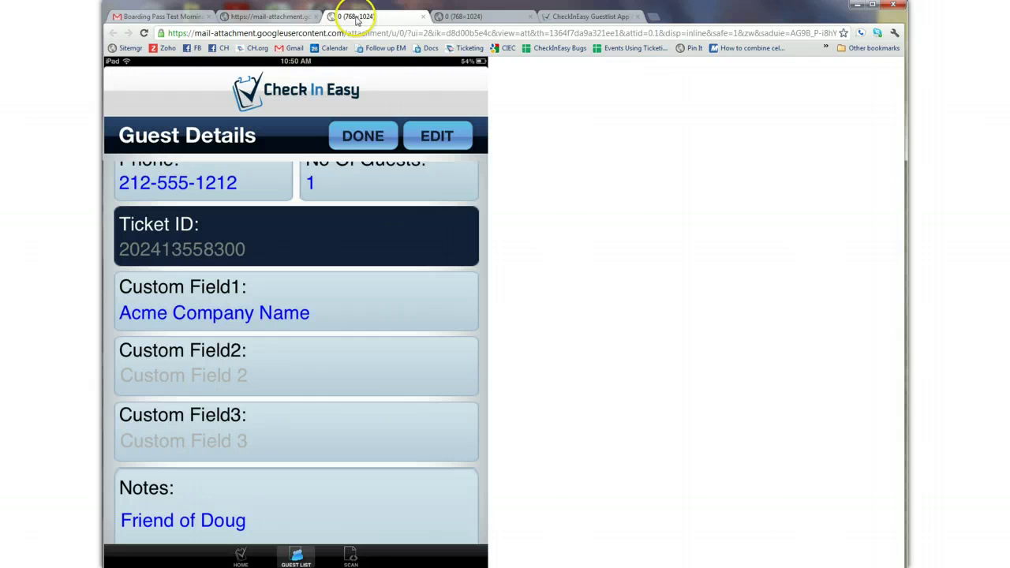
pyautogui.click(458, 15)
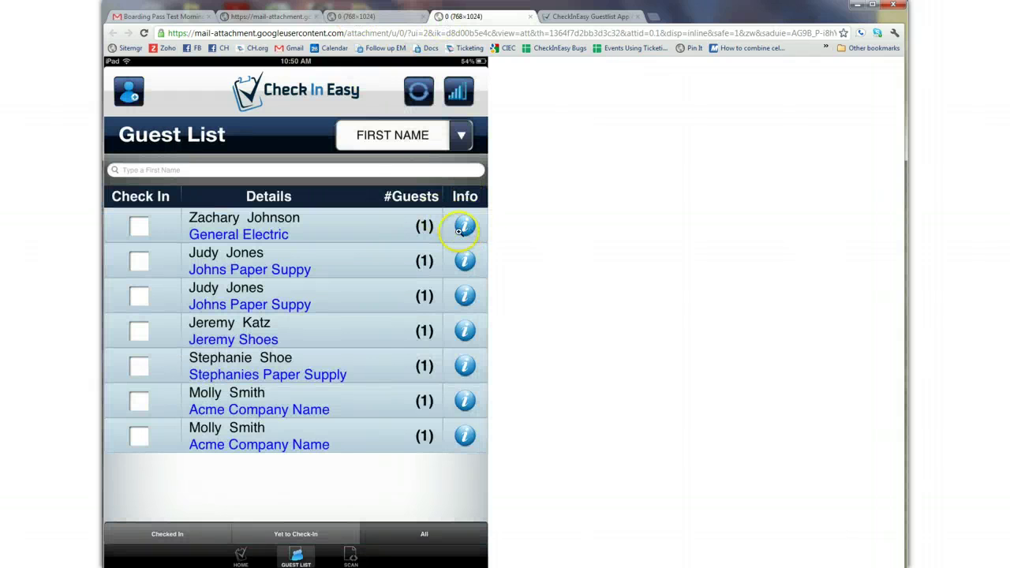
pyautogui.click(357, 17)
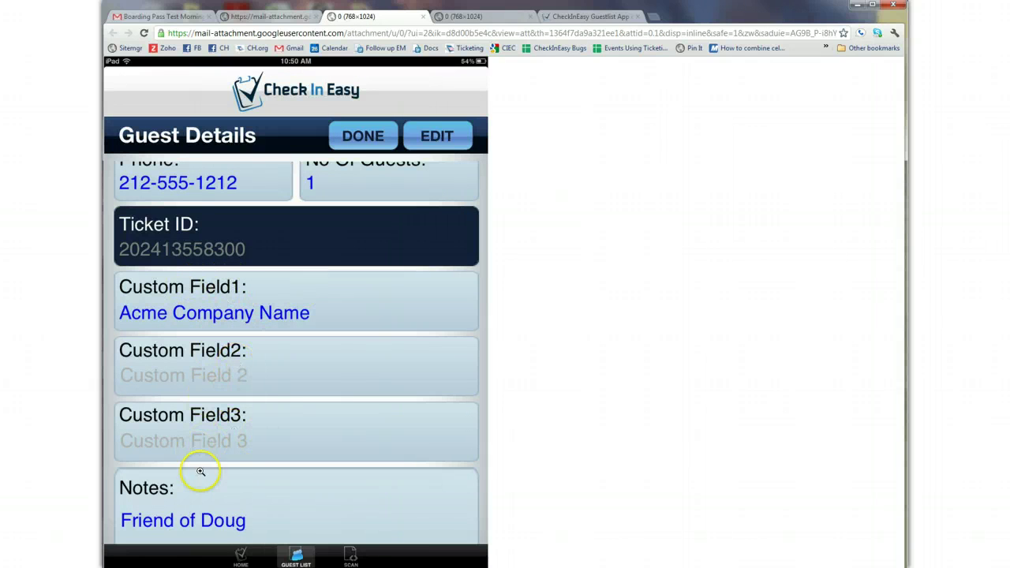
pyautogui.click(447, 18)
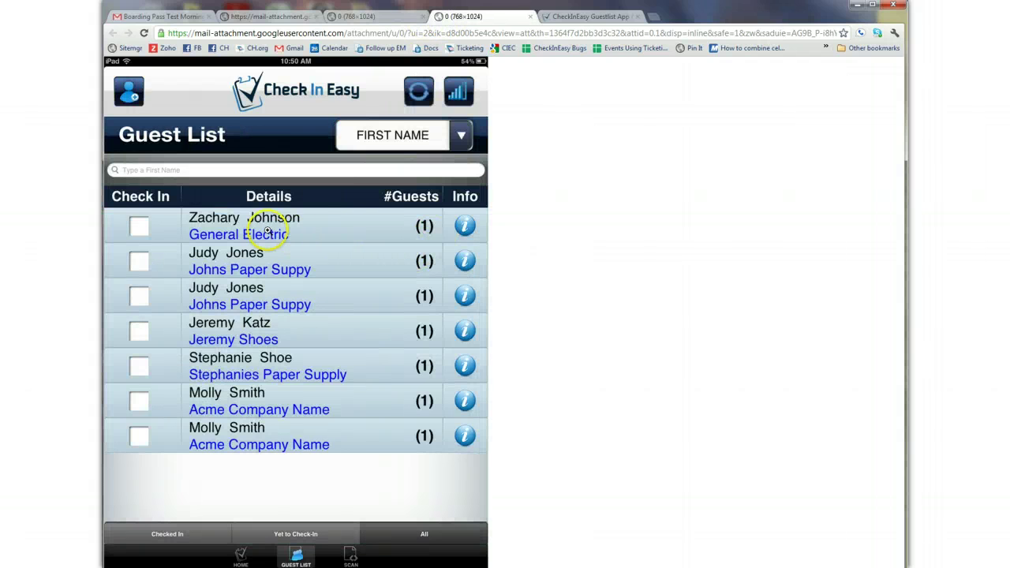
pyautogui.click(371, 17)
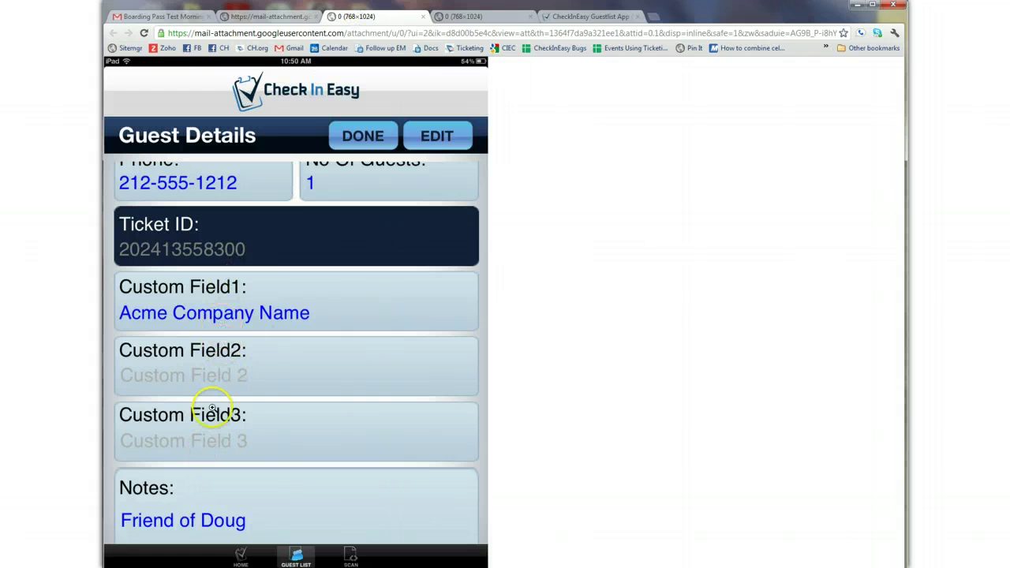
pyautogui.click(554, 17)
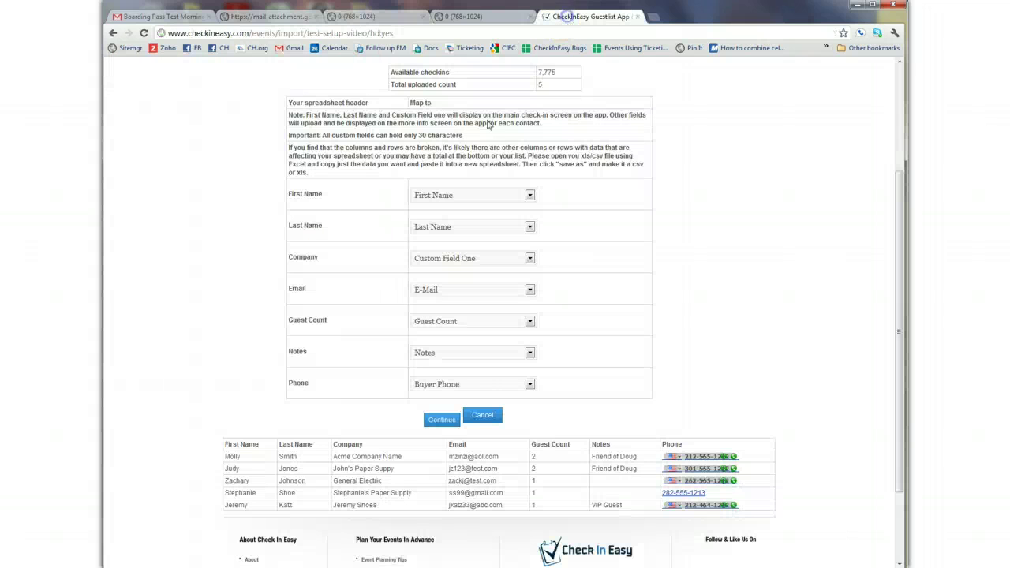
# Submit the mapping and review the five-guest import preview against the iPad screenshot
pyautogui.click(443, 420)
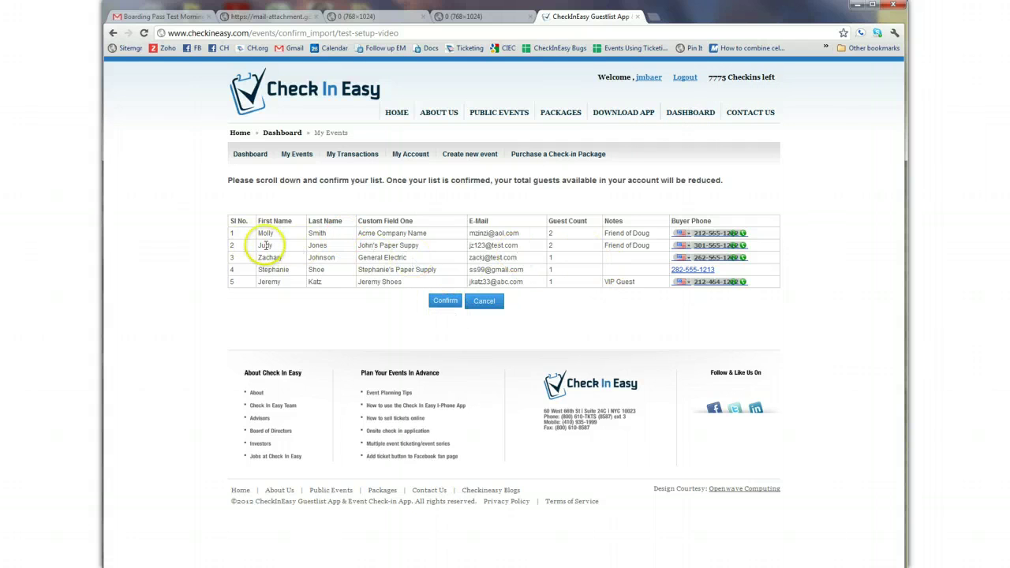
pyautogui.click(347, 248)
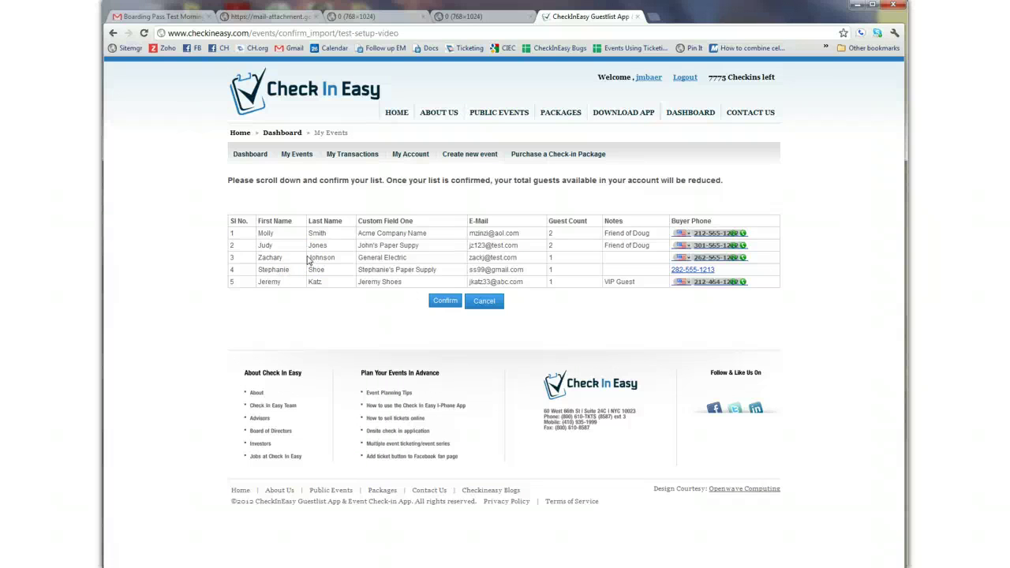
pyautogui.click(446, 16)
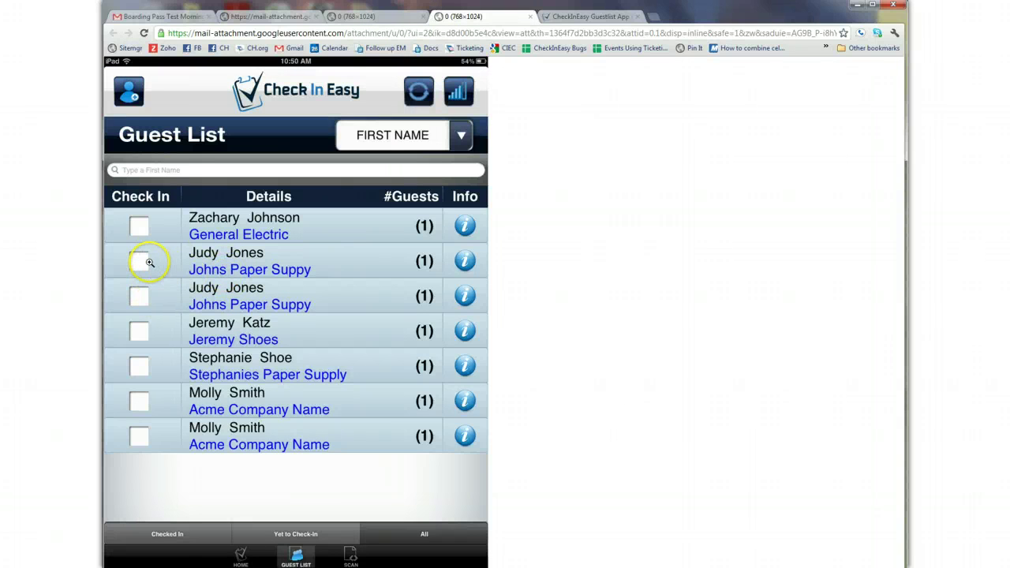
pyautogui.click(587, 17)
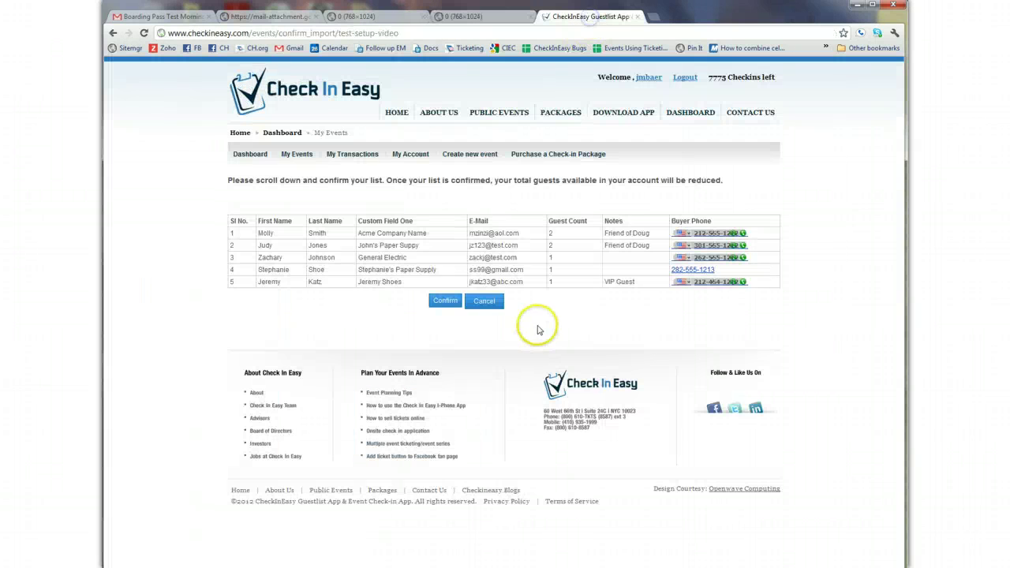
# Confirm the import, then select the event's Unique ID on the View Guests page
pyautogui.click(439, 308)
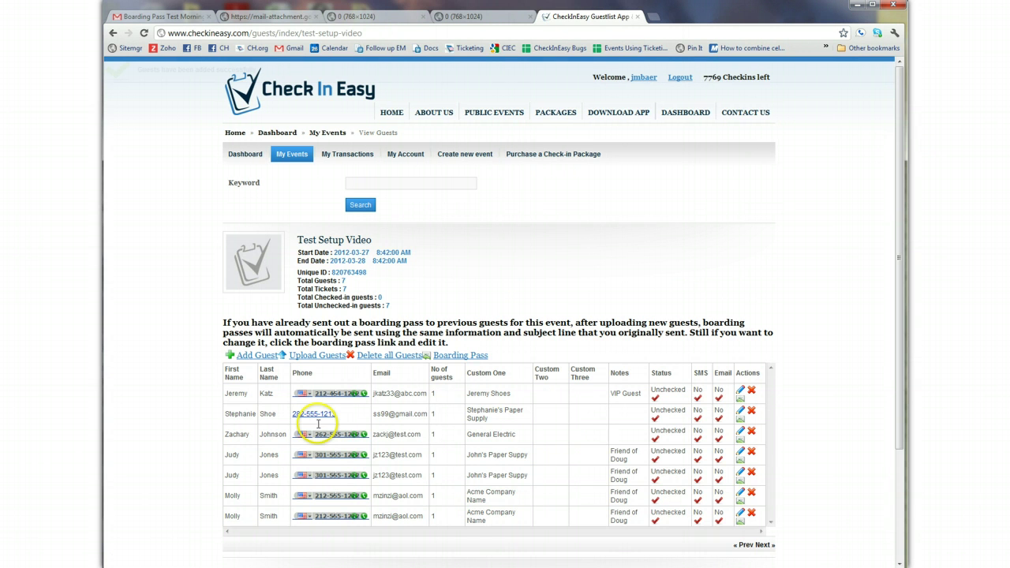
pyautogui.scroll(-1, 463, 280)
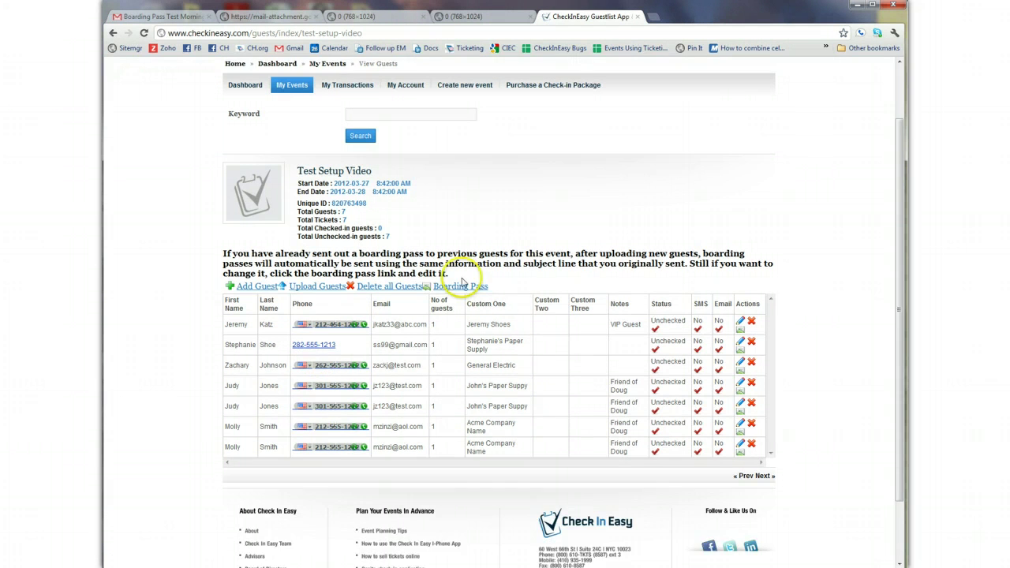
pyautogui.scroll(1, 514, 356)
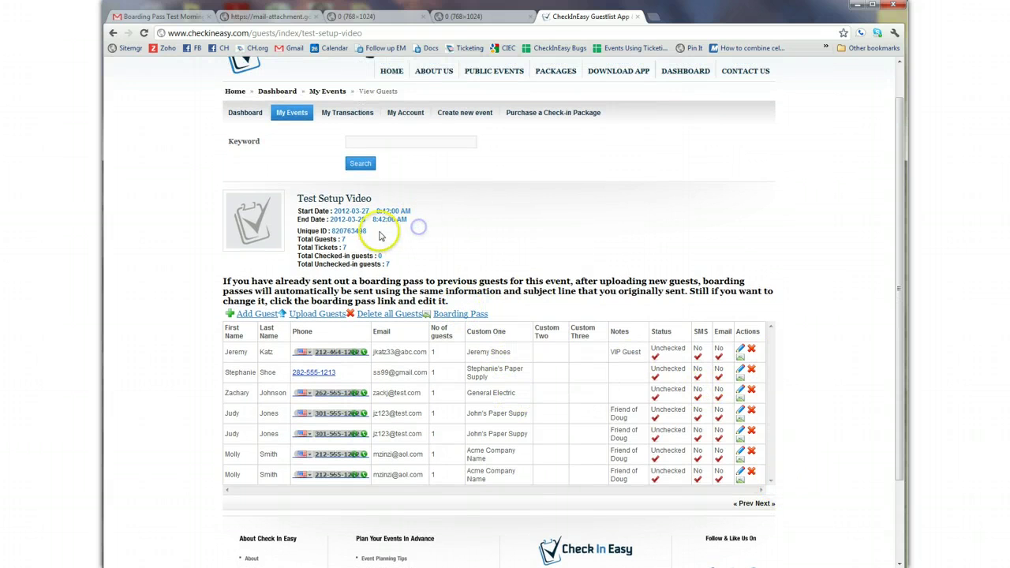
pyautogui.moveTo(368, 230); pyautogui.dragTo(353, 232)
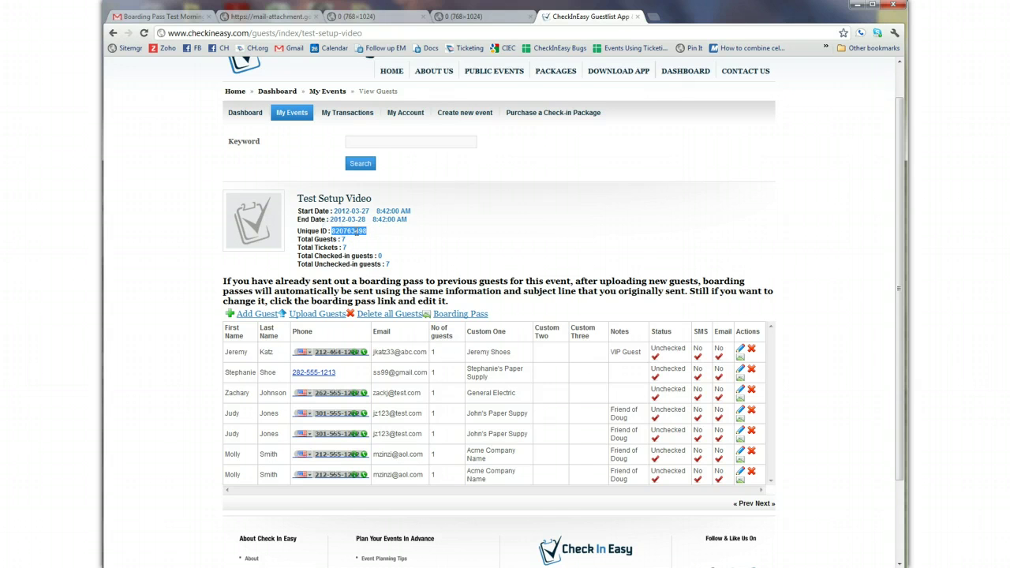
# Mark the first guest's Email status Yes, then compare with the iPad screenshots
pyautogui.click(389, 236)
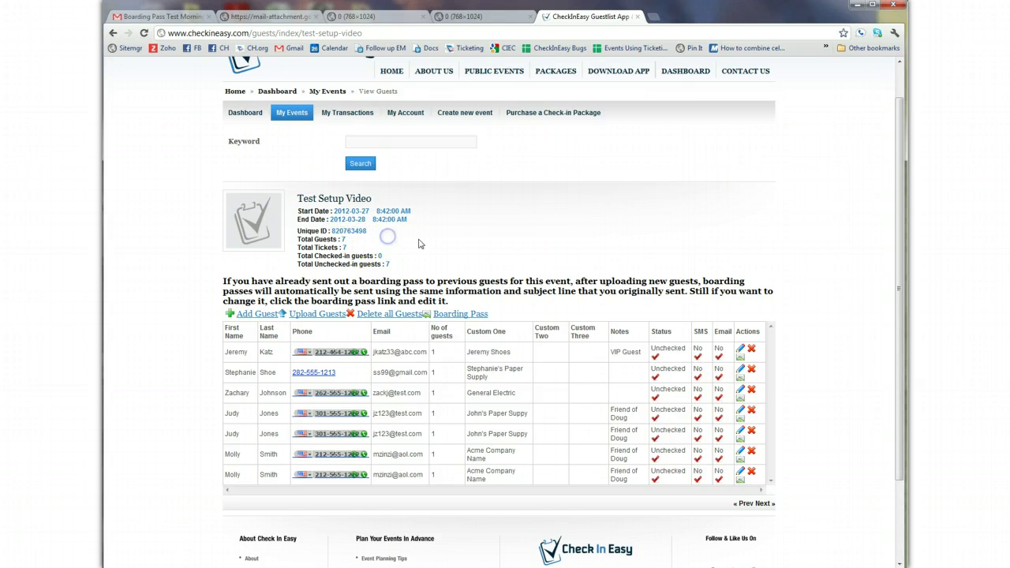
pyautogui.scroll(-1, 612, 300)
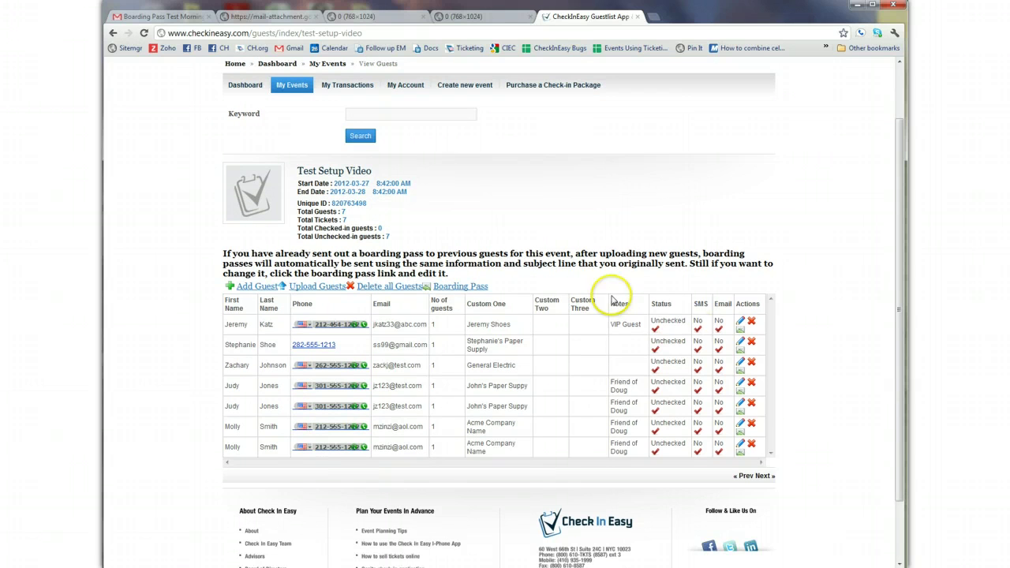
pyautogui.click(719, 333)
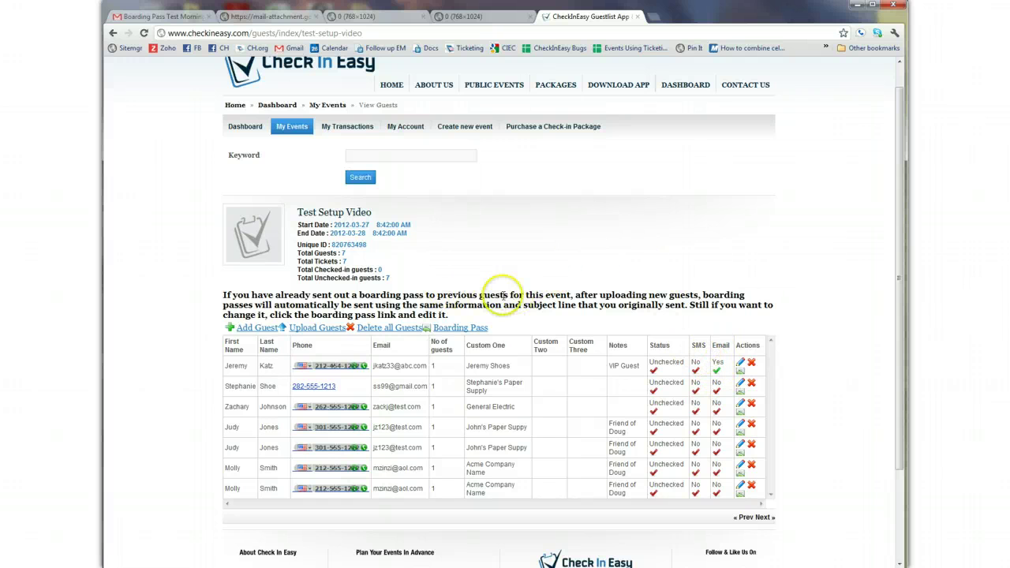
pyautogui.scroll(-1, 473, 284)
pyautogui.scroll(1, 462, 279)
pyautogui.click(387, 16)
pyautogui.click(454, 14)
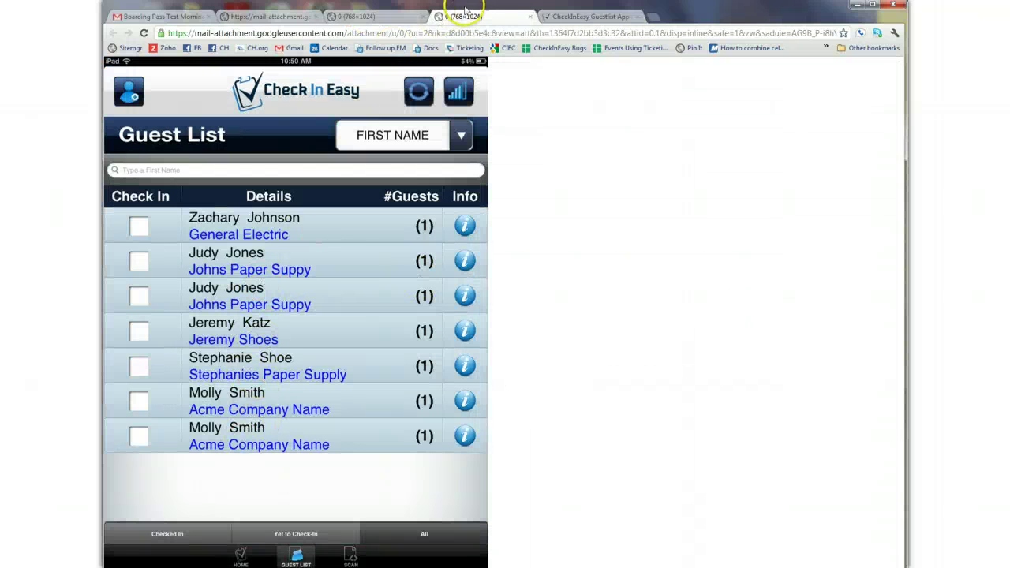
pyautogui.click(552, 17)
pyautogui.scroll(-1, 550, 273)
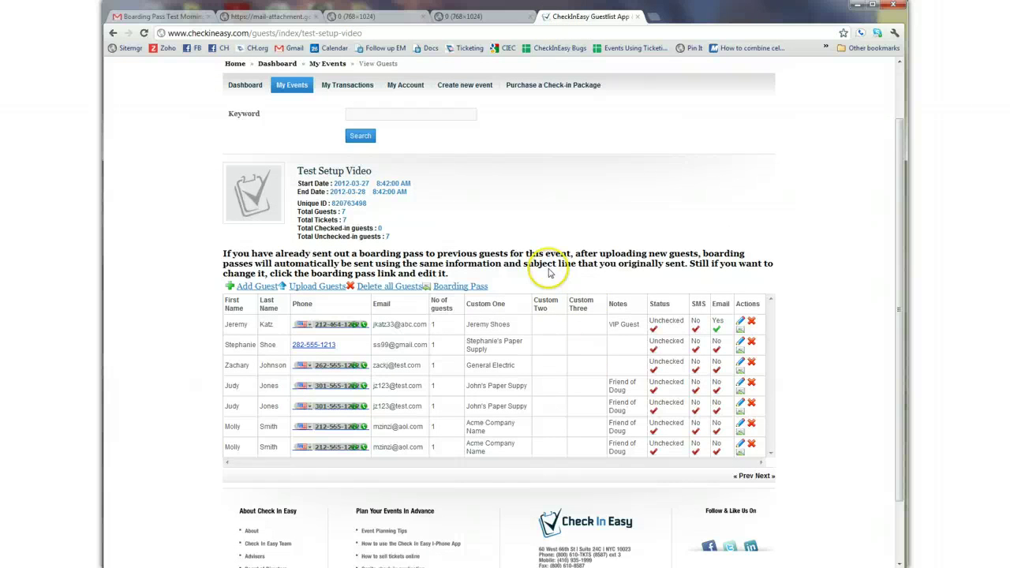
# Open the Test Setup Video boarding-pass email and set its subject to 'This is your ticket to the event on thurs'
pyautogui.click(442, 286)
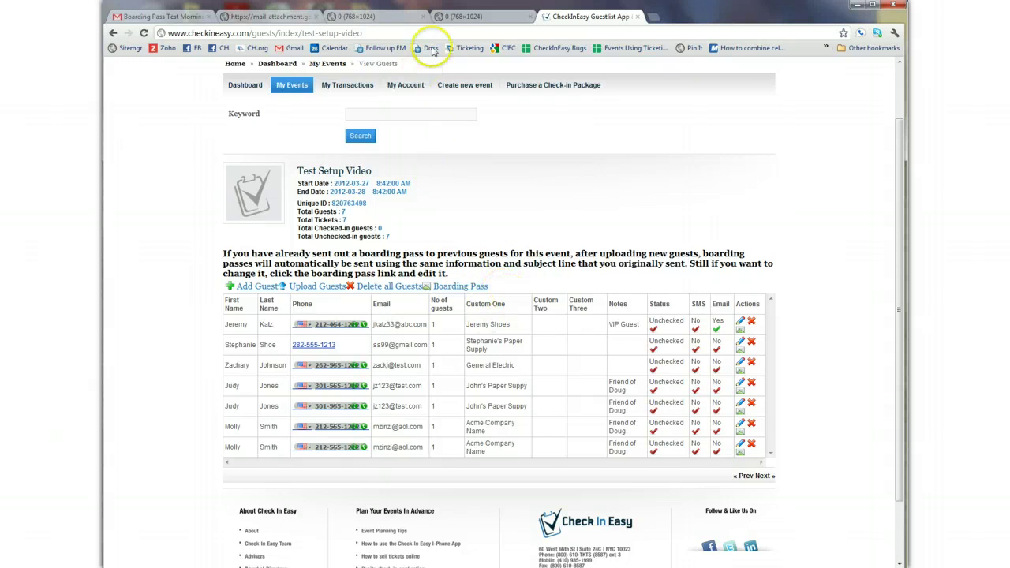
pyautogui.hotkey('alt', 'Tab')
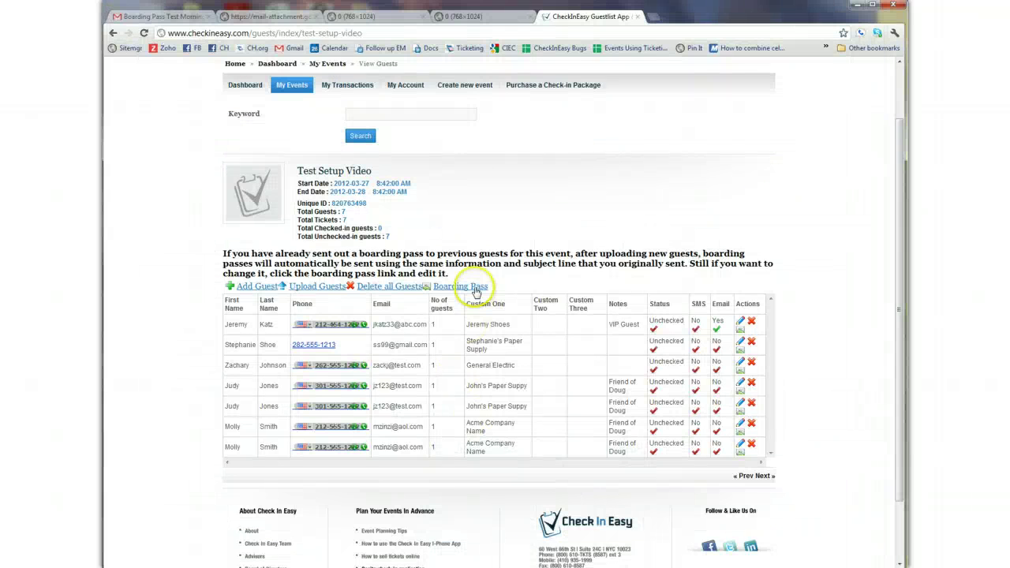
pyautogui.click(474, 288)
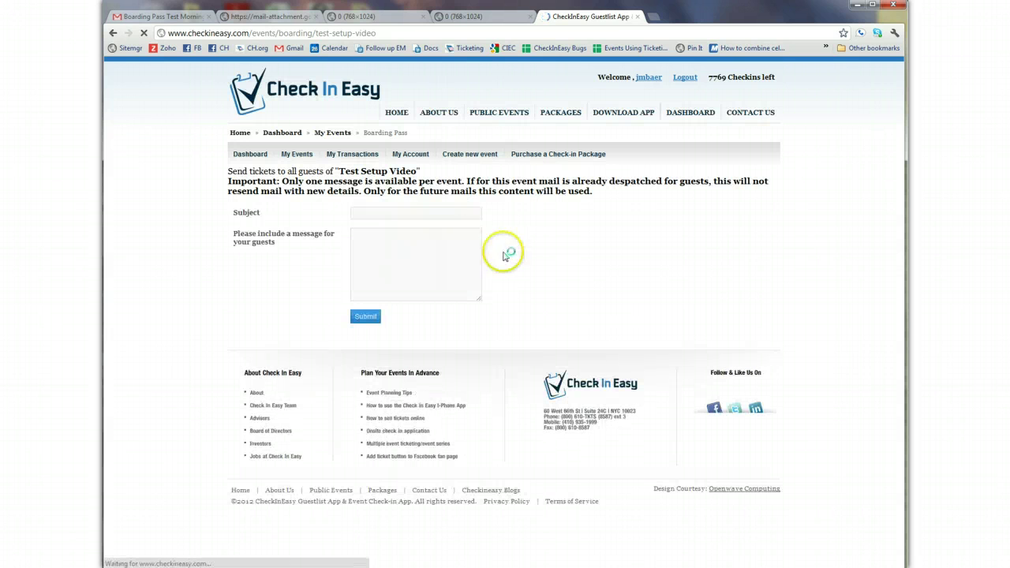
pyautogui.click(412, 213)
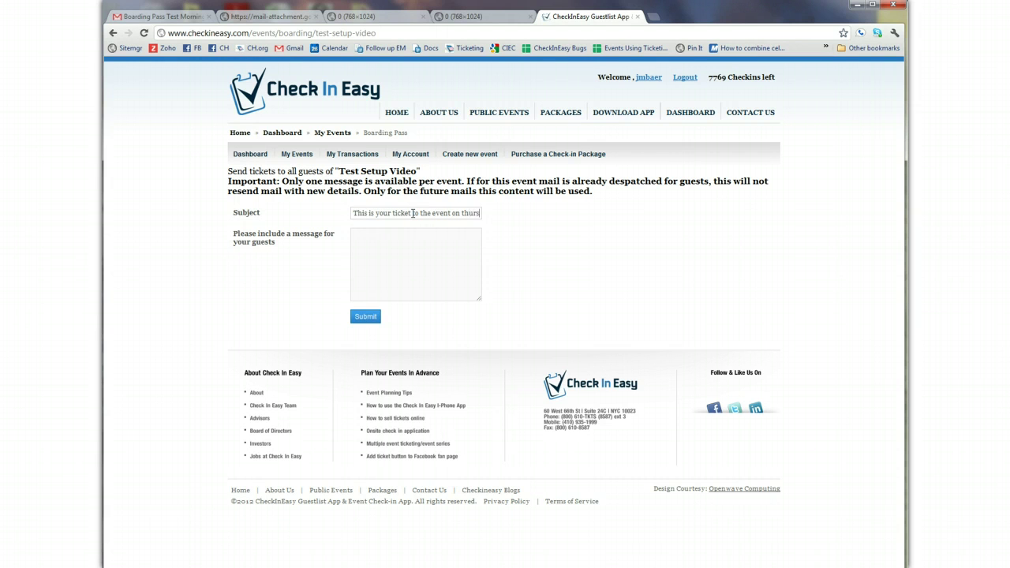
pyautogui.click(411, 244)
pyautogui.click(166, 16)
# Read through the earlier boarding-pass email's event name, date, venue and test lines in Gmail
pyautogui.scroll(3, 461, 310)
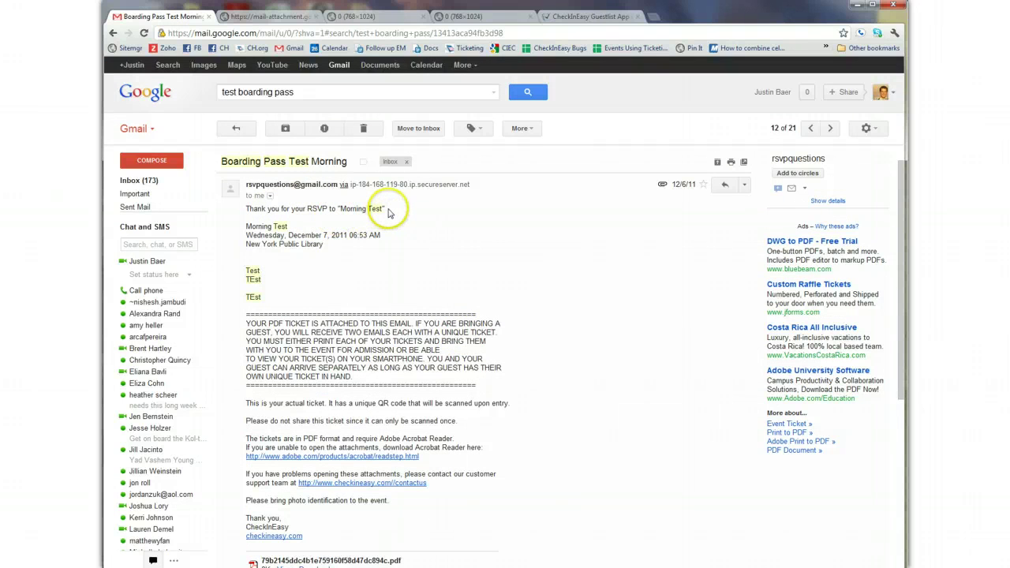
pyautogui.moveTo(386, 208); pyautogui.dragTo(348, 208)
pyautogui.click(335, 234)
pyautogui.tripleClick(327, 245)
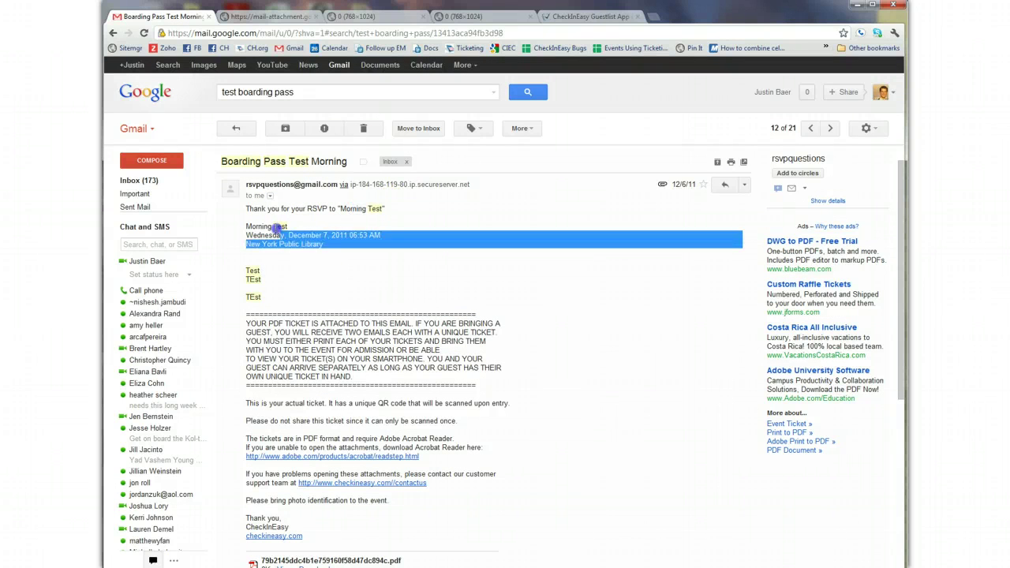
pyautogui.moveTo(243, 266); pyautogui.dragTo(282, 300)
pyautogui.scroll(-2, 377, 282)
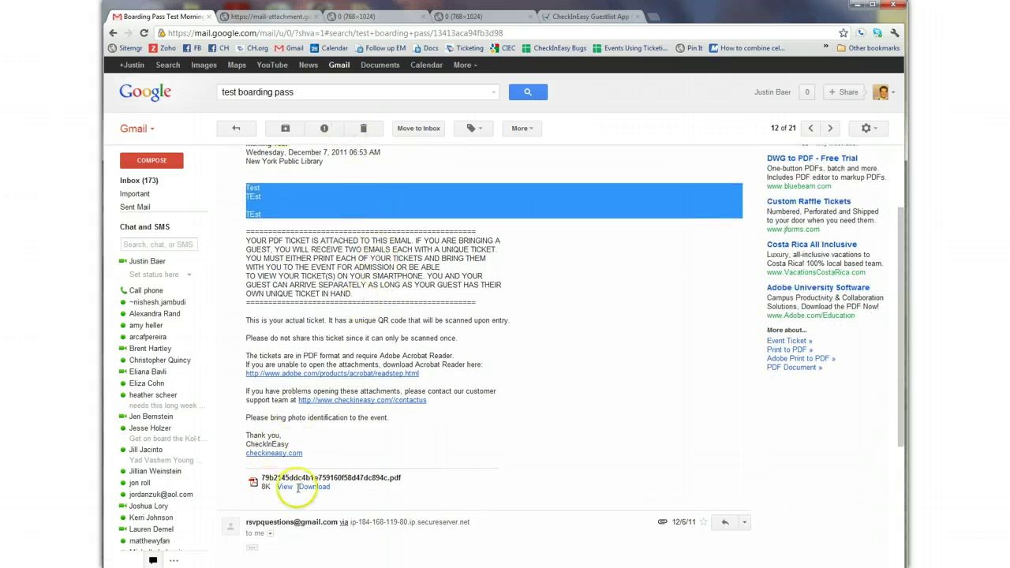
# View the attached PDF ticket, then return to the form to add the message 'This is sample text'
pyautogui.click(282, 488)
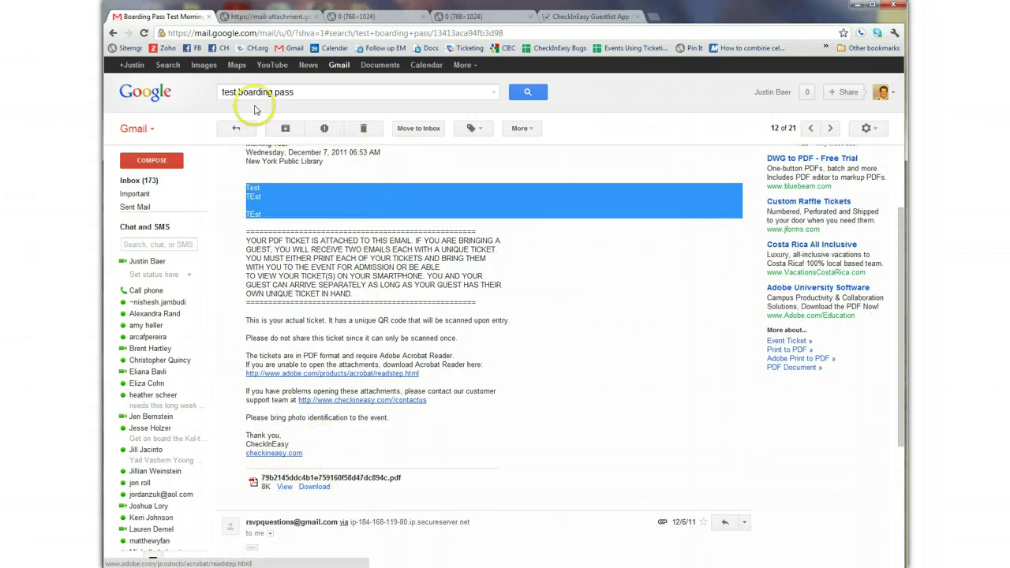
pyautogui.click(261, 16)
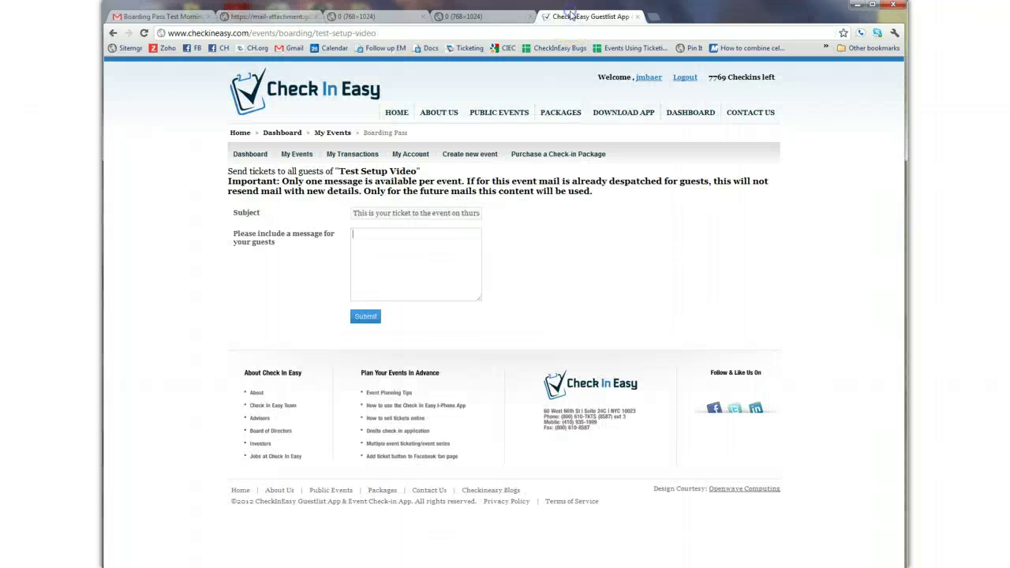
pyautogui.click(574, 17)
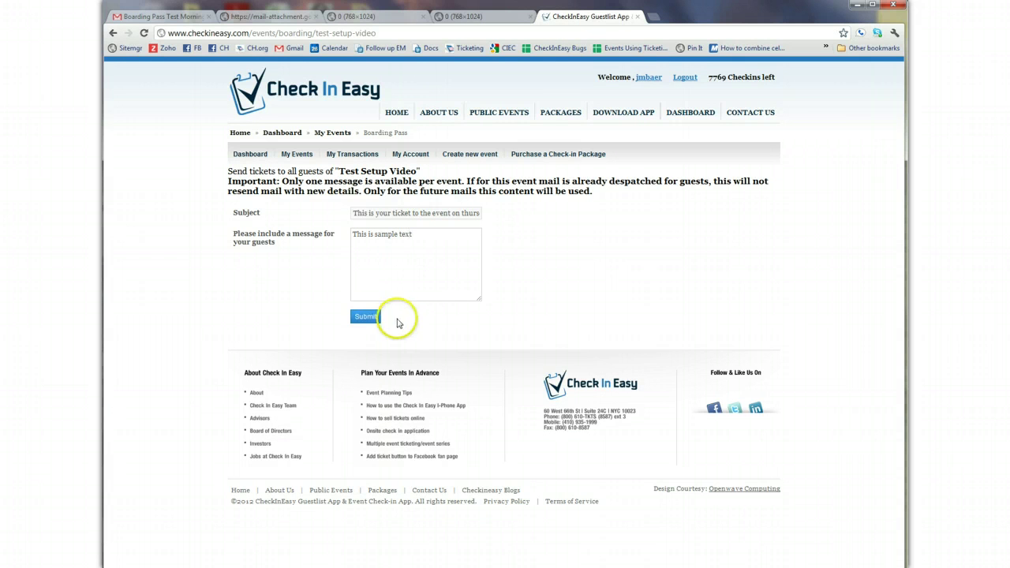
# Go to My Events and select the Test Setup Video event
pyautogui.click(411, 153)
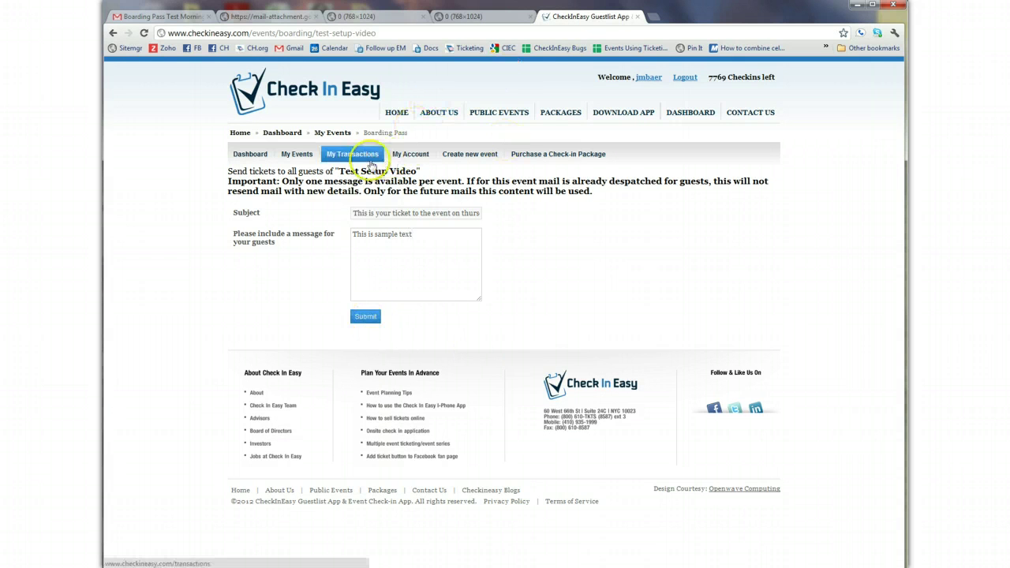
pyautogui.click(296, 155)
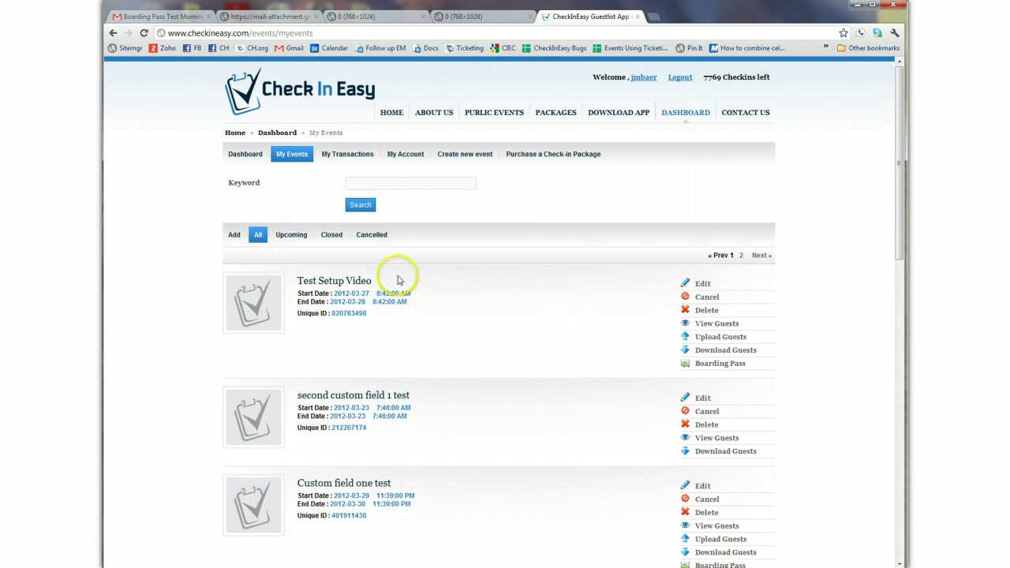
pyautogui.click(362, 282)
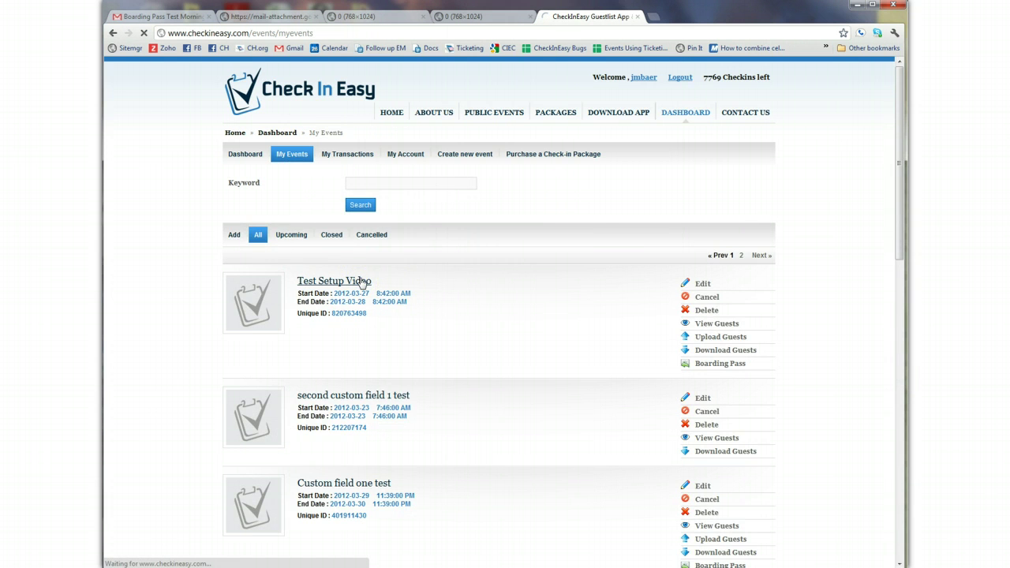